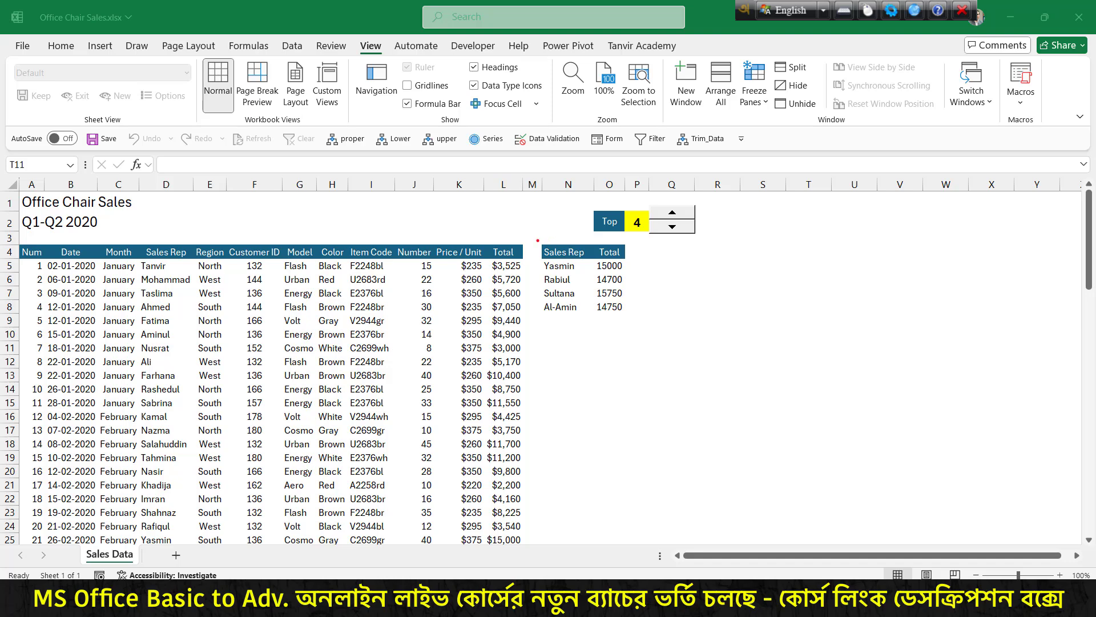
mouse_move(537, 240)
mouse_down()
mouse_move(634, 312)
mouse_move(633, 324)
mouse_up()
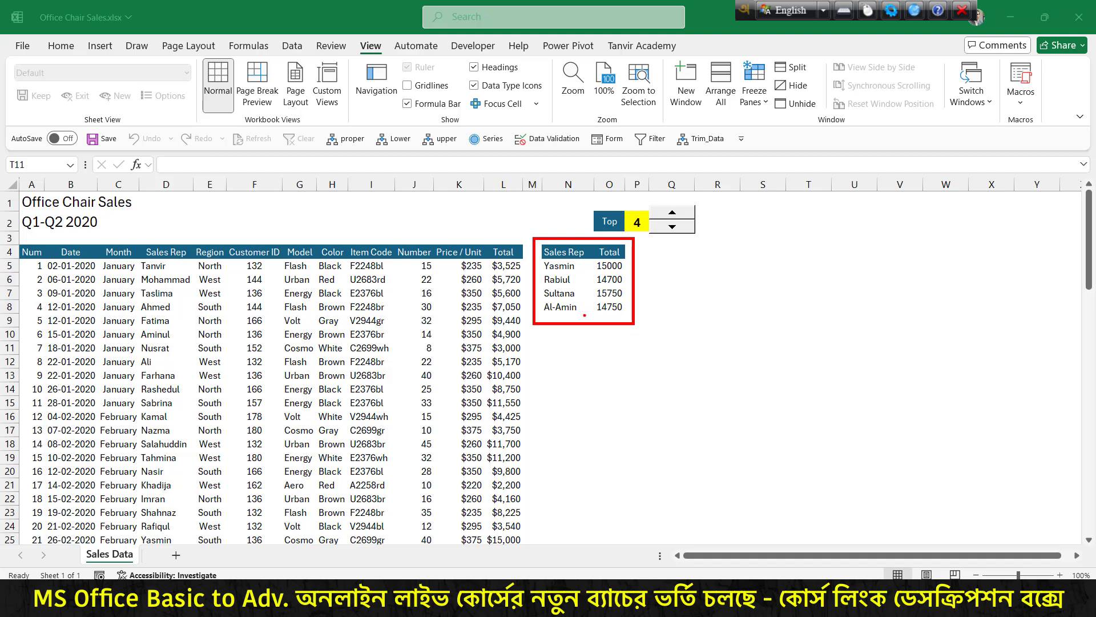
drag(613, 383, 586, 321)
drag(669, 255, 624, 265)
drag(584, 199, 710, 238)
drag(656, 201, 679, 181)
key(Escape)
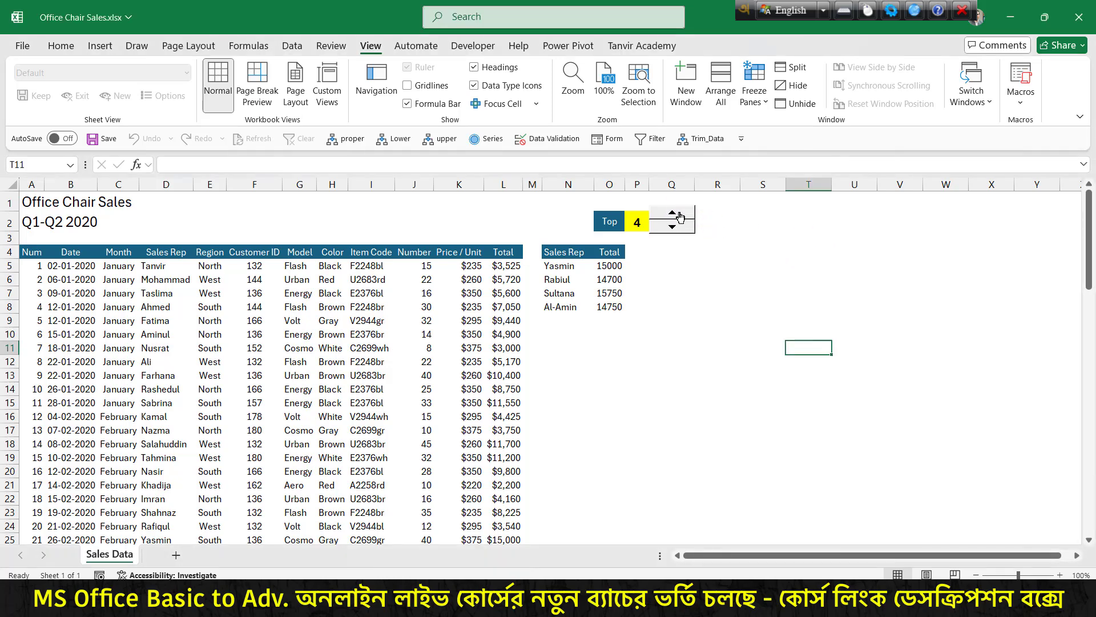
Raise the Top value to 6 with the spin control and lower it again to 3.
click(679, 215)
click(679, 215)
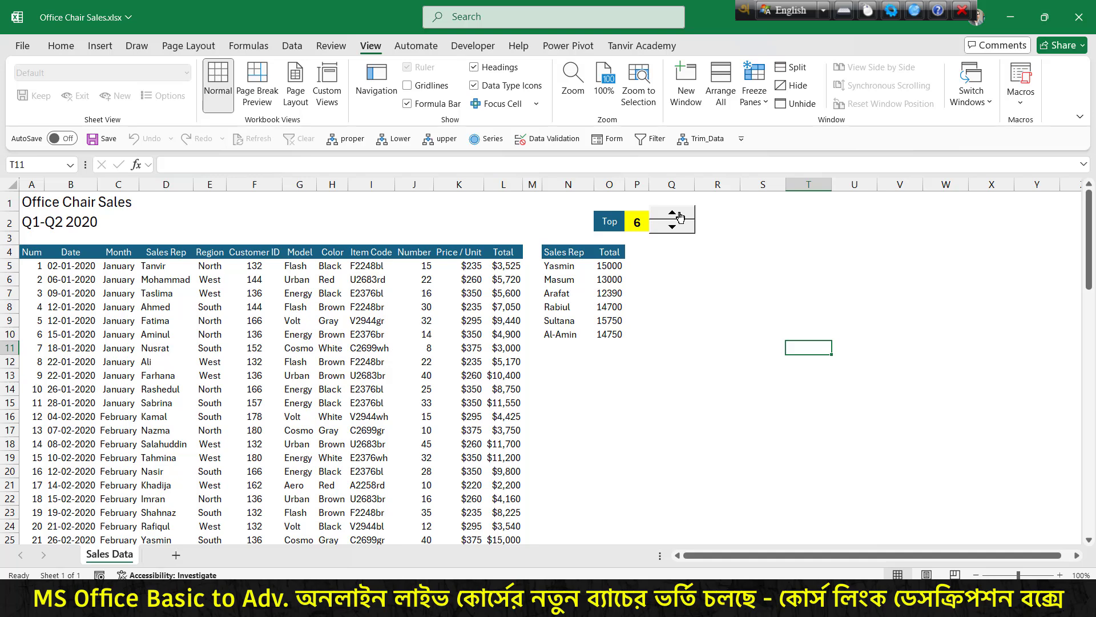
click(680, 230)
click(679, 230)
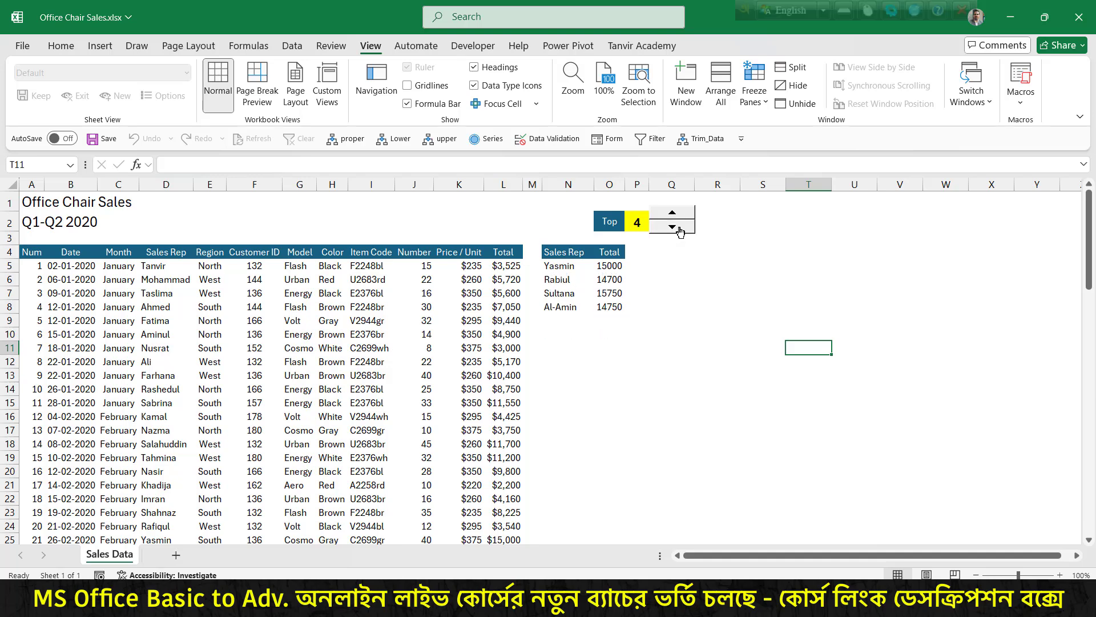
click(679, 230)
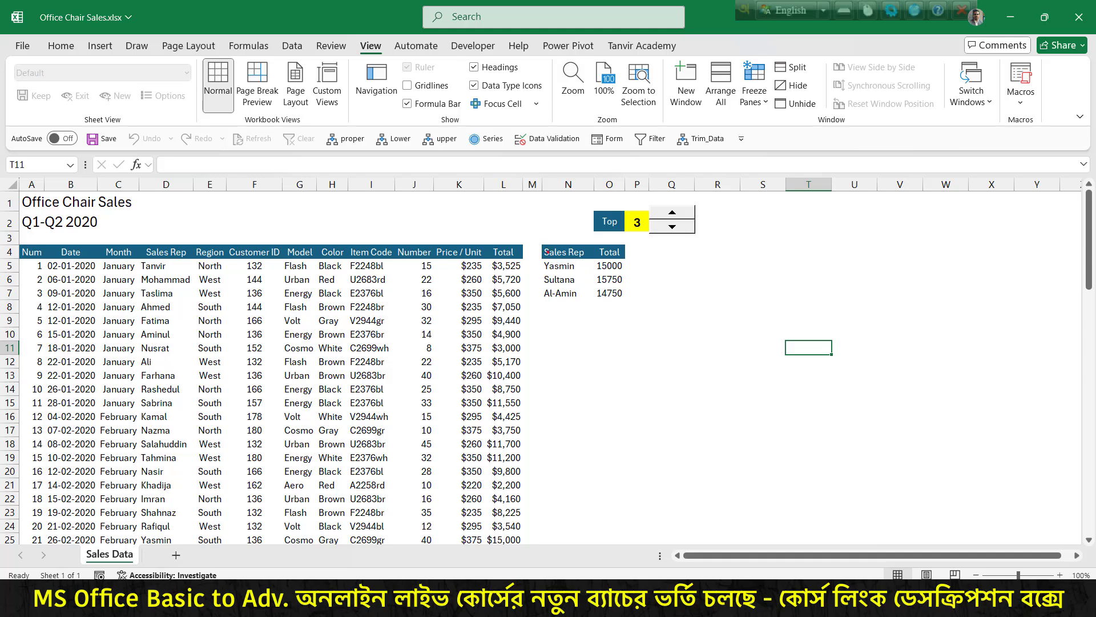
drag(532, 241, 639, 306)
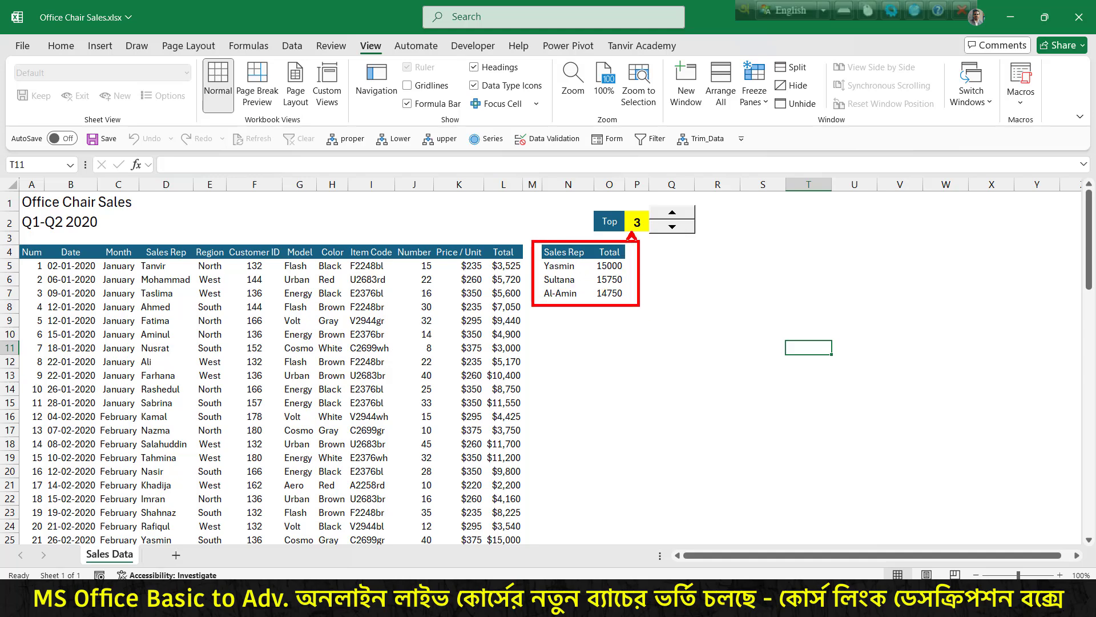
drag(627, 246, 633, 232)
key(Escape)
Test the sales rep list by stepping the Top value up to 6 and back down to 1 with the spin control.
double_click(673, 213)
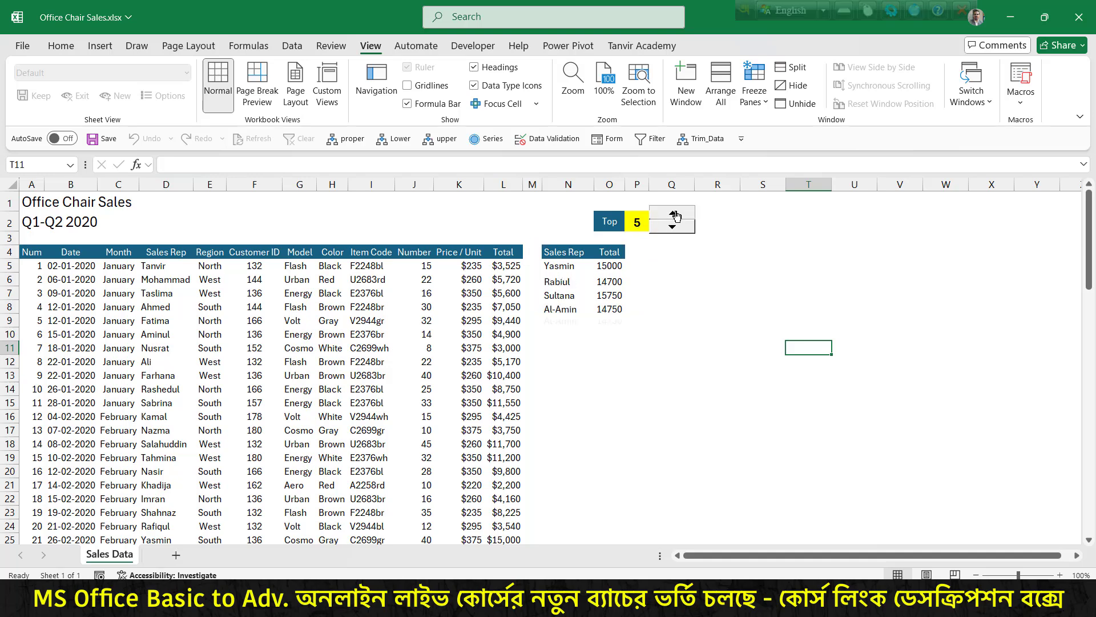
click(674, 213)
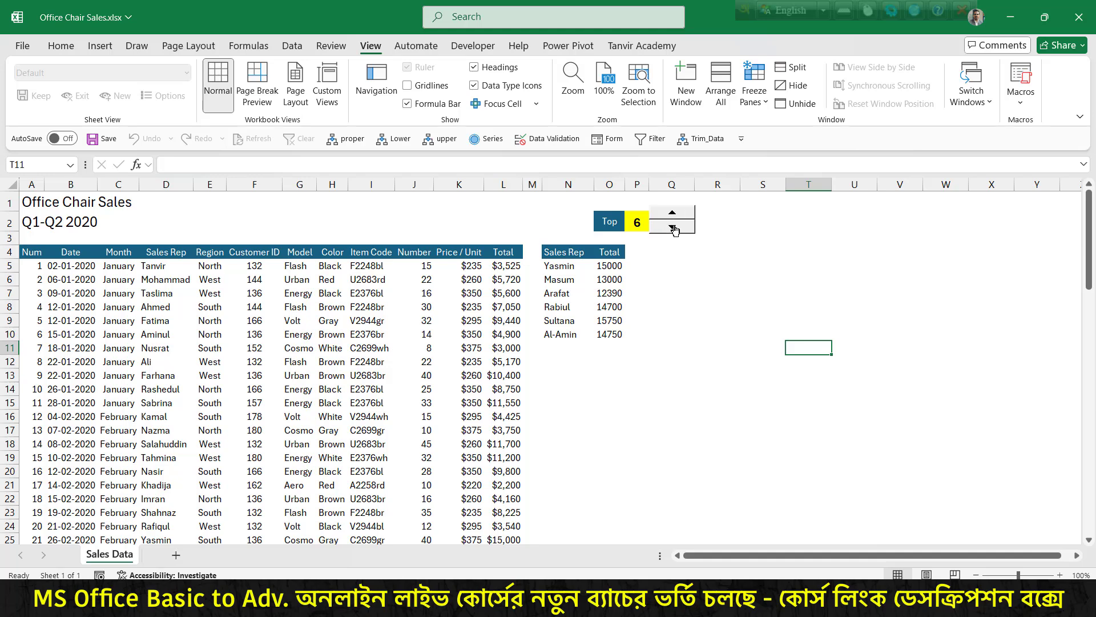
click(673, 228)
click(673, 228)
click(673, 228)
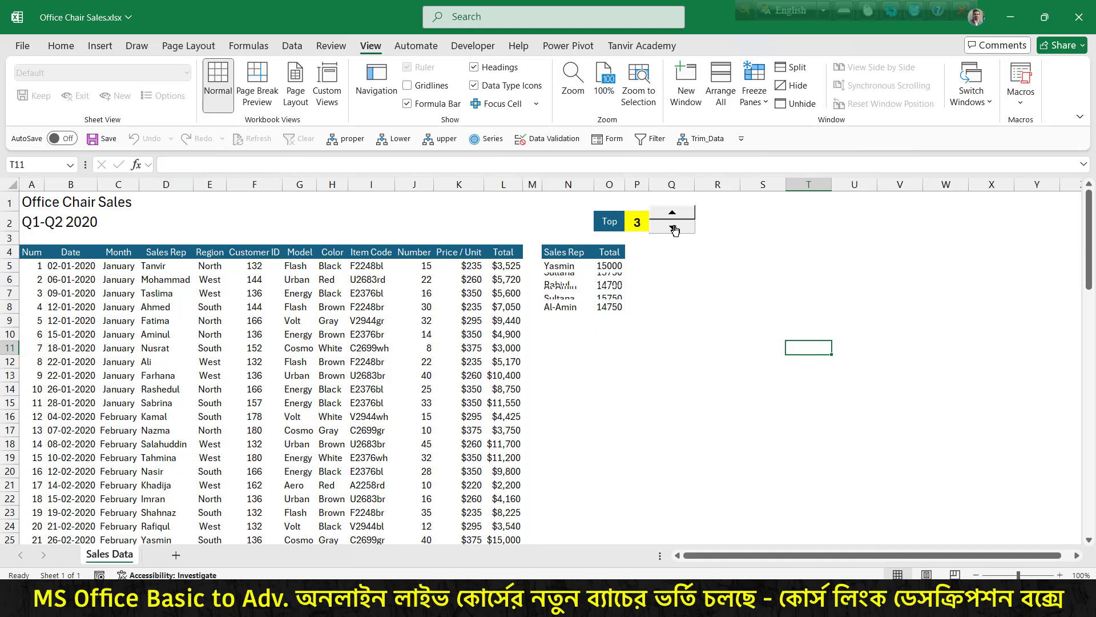
click(673, 228)
click(674, 228)
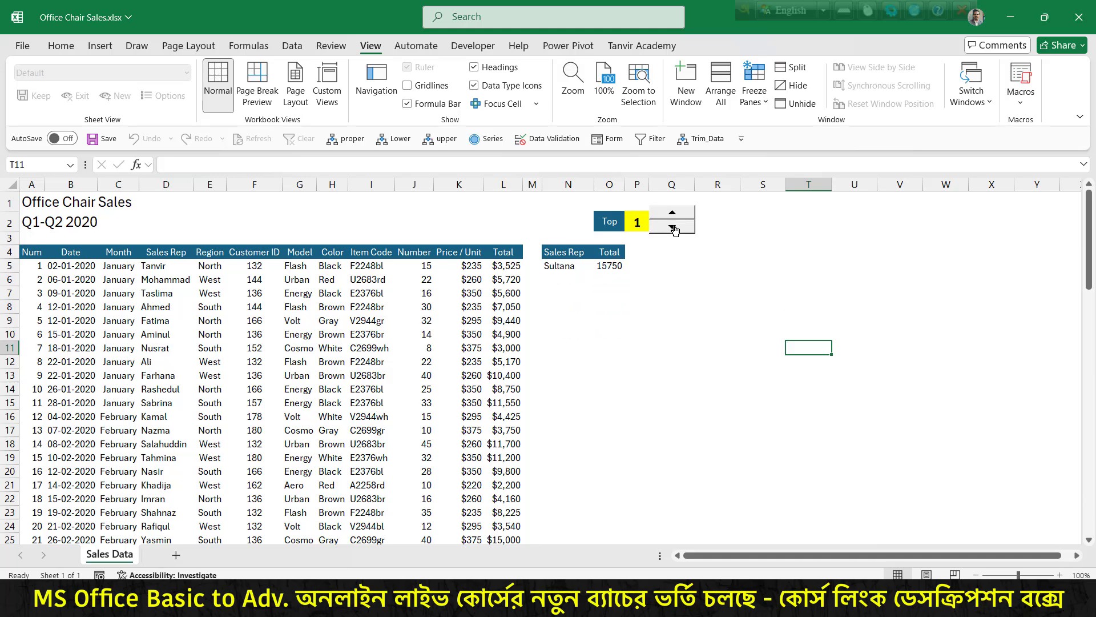
click(673, 214)
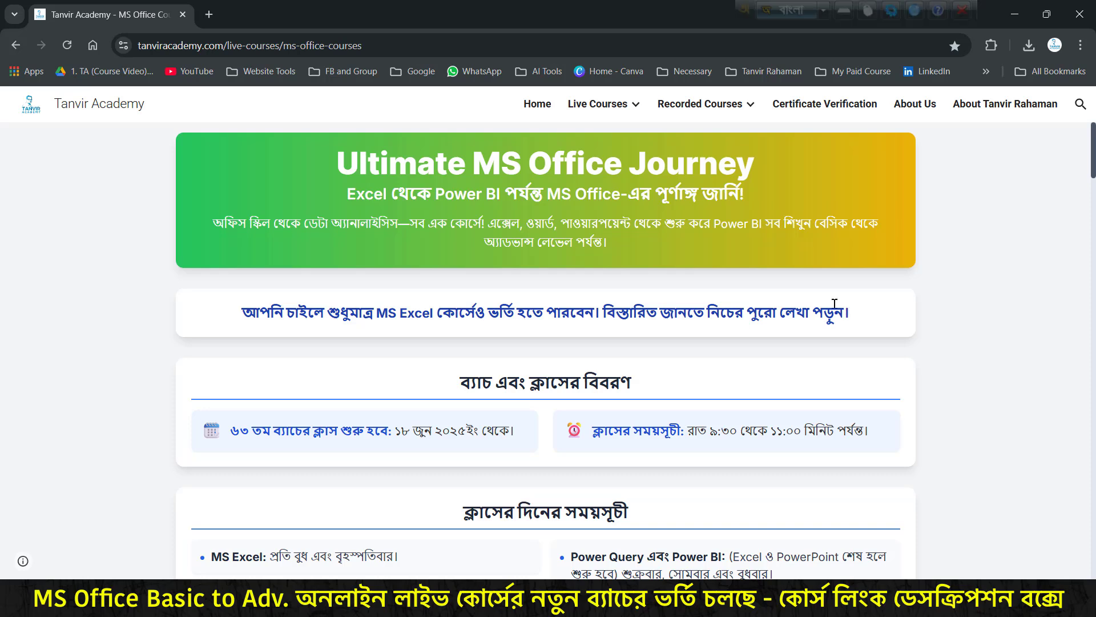
click(503, 599)
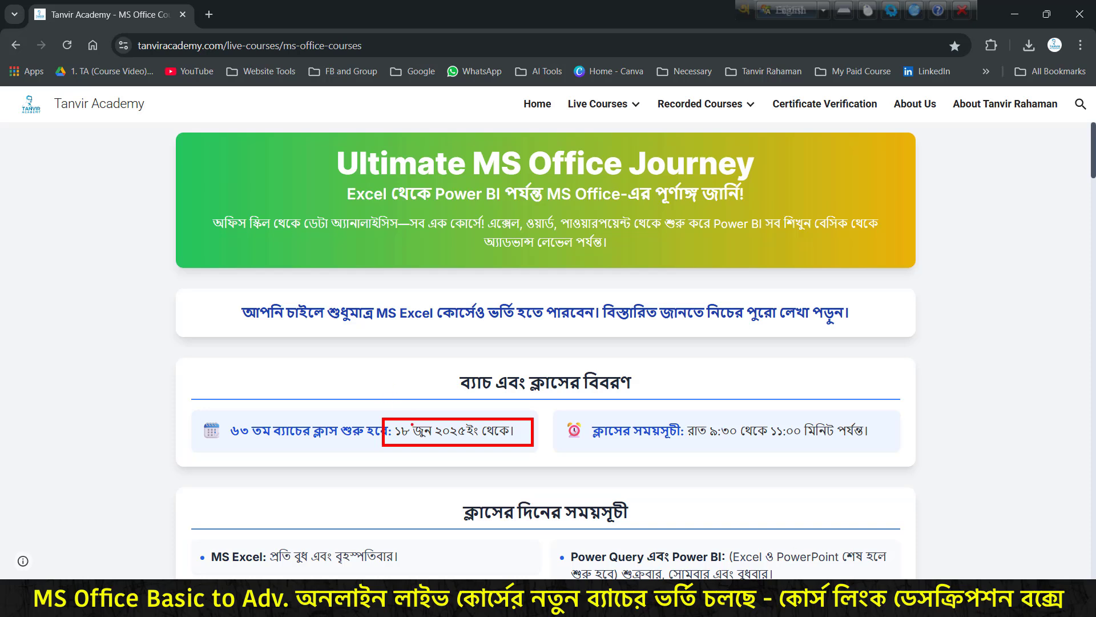
drag(412, 424, 431, 381)
key(Escape)
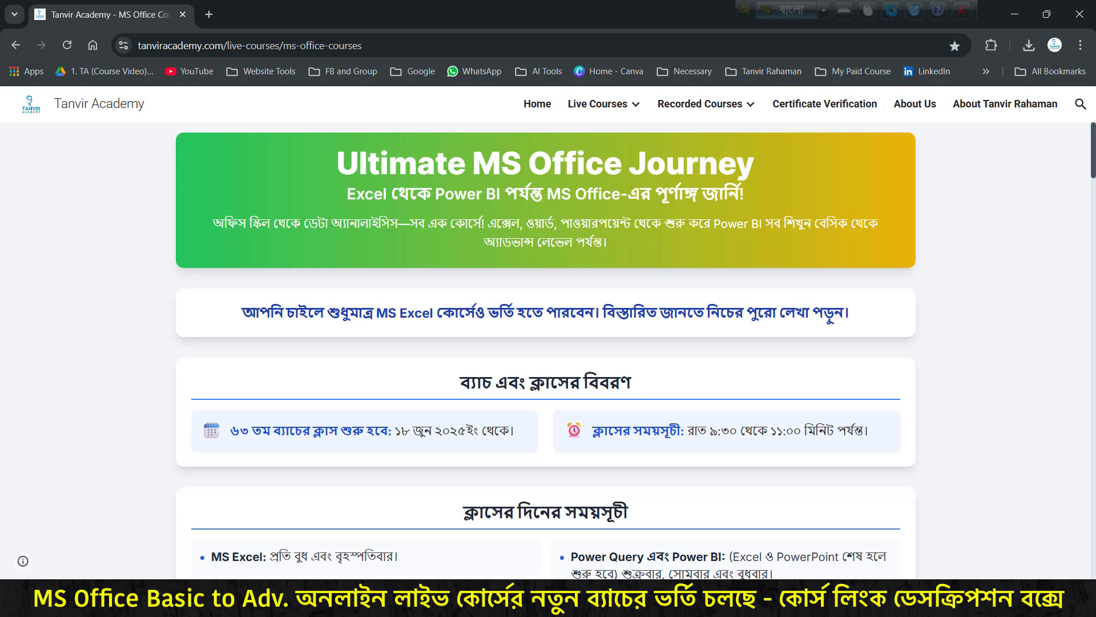
key(F12)
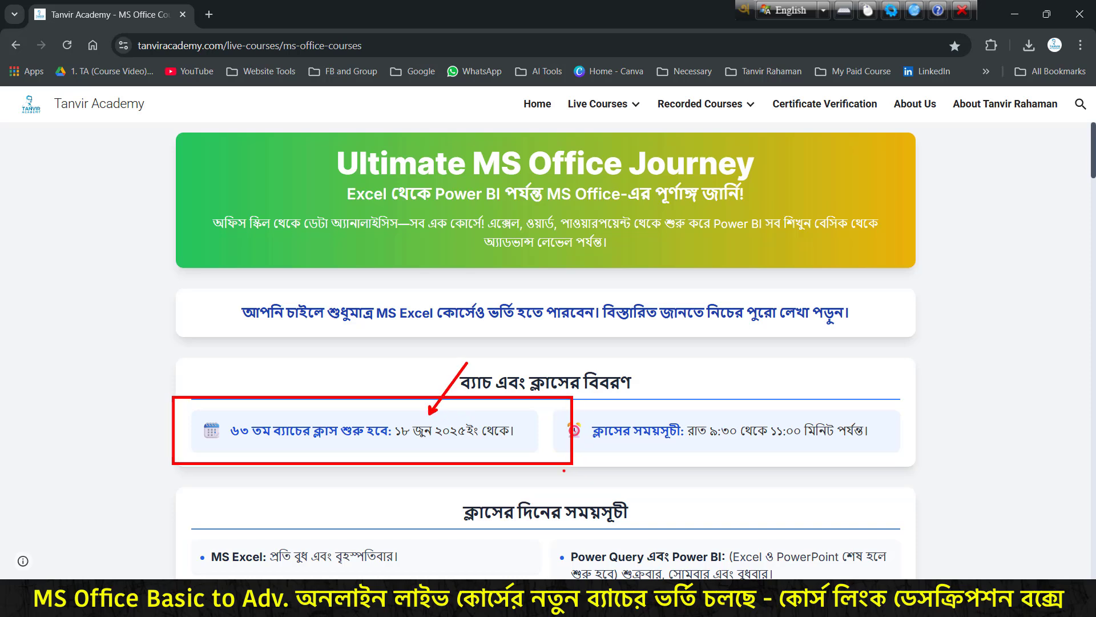
key(F12)
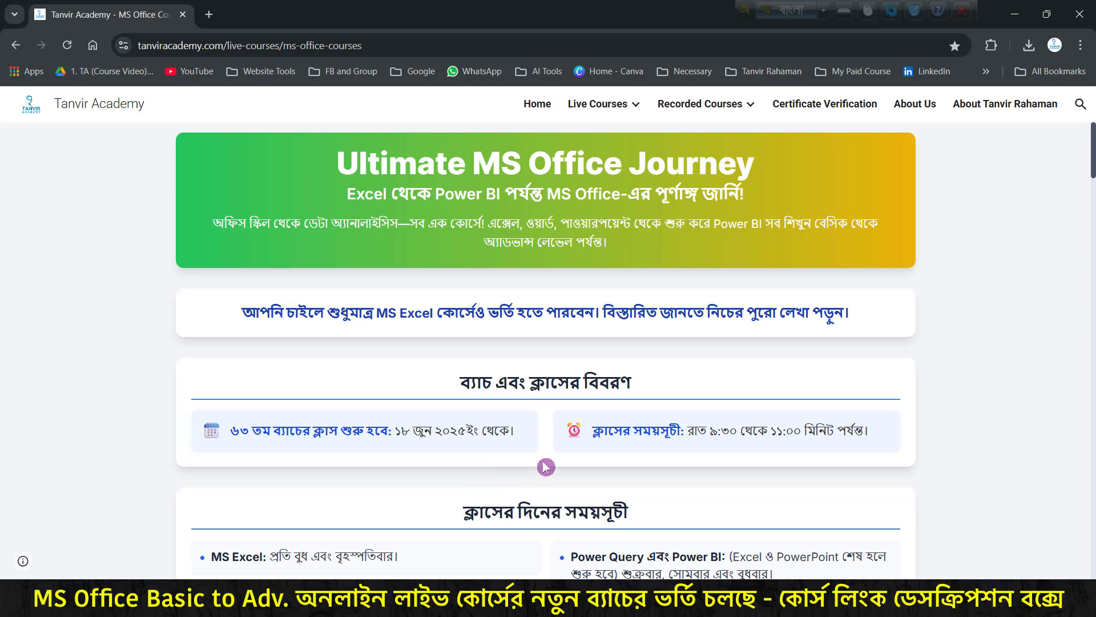
Look through the MS Office course page in the browser, covering class schedule, instructors, modules, fees, payment details and student reviews.
scroll(596, 458, down, 5)
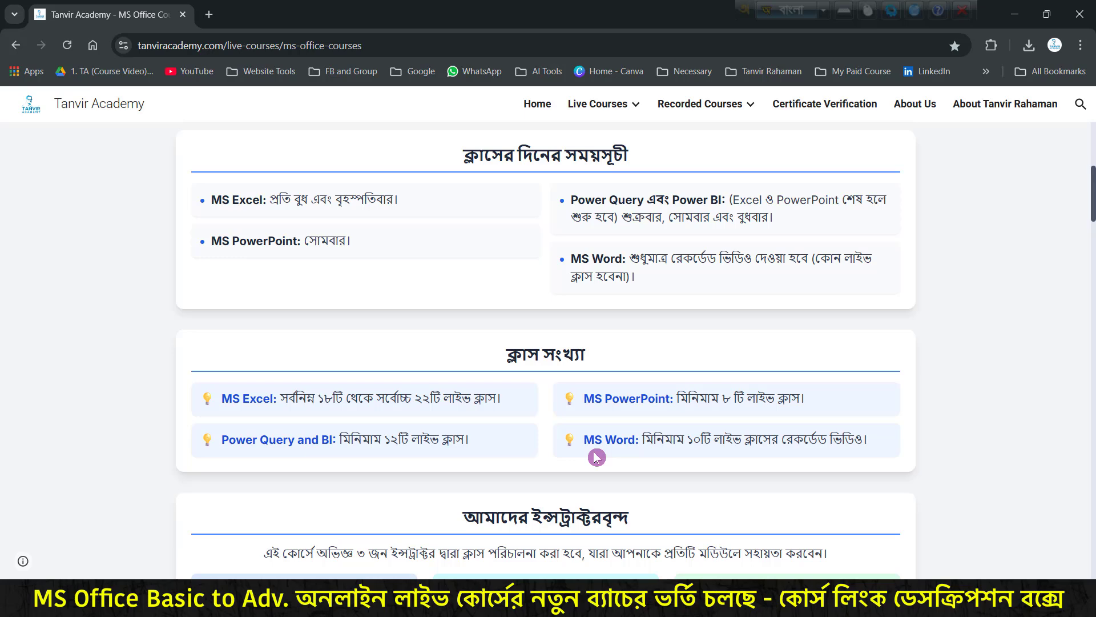
scroll(597, 457, down, 1)
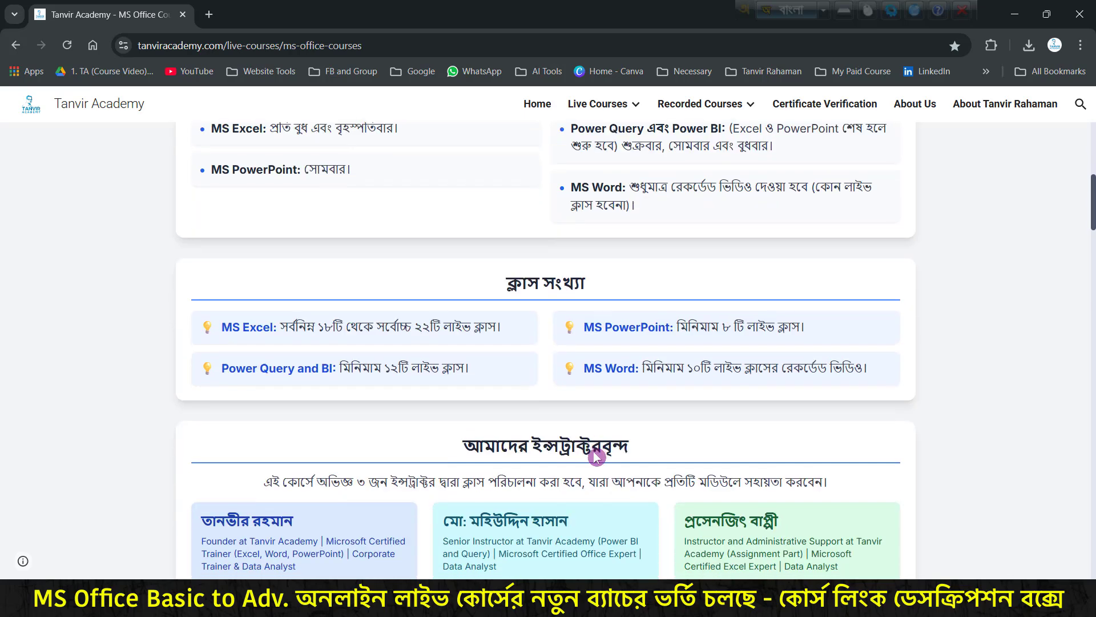
scroll(596, 457, down, 3)
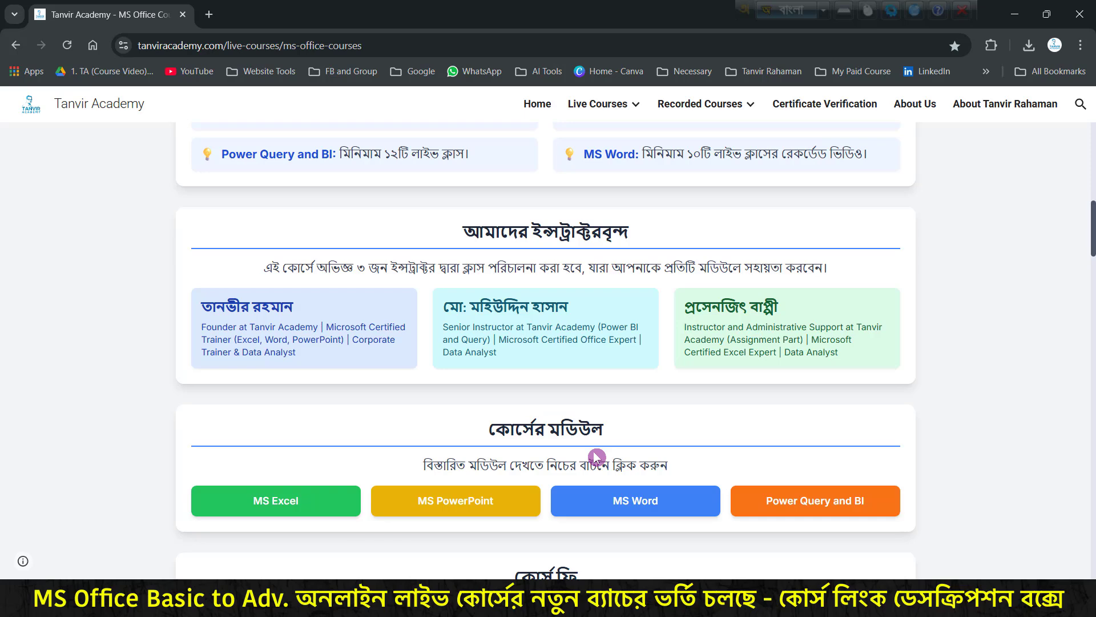
scroll(596, 458, down, 3)
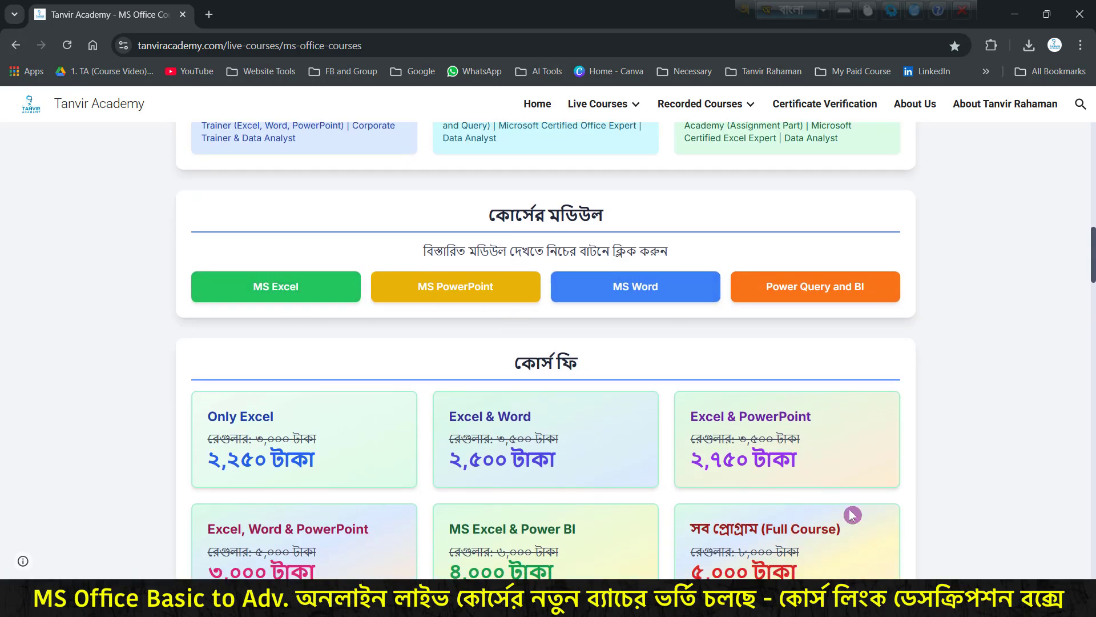
scroll(596, 447, down, 4)
scroll(603, 449, down, 8)
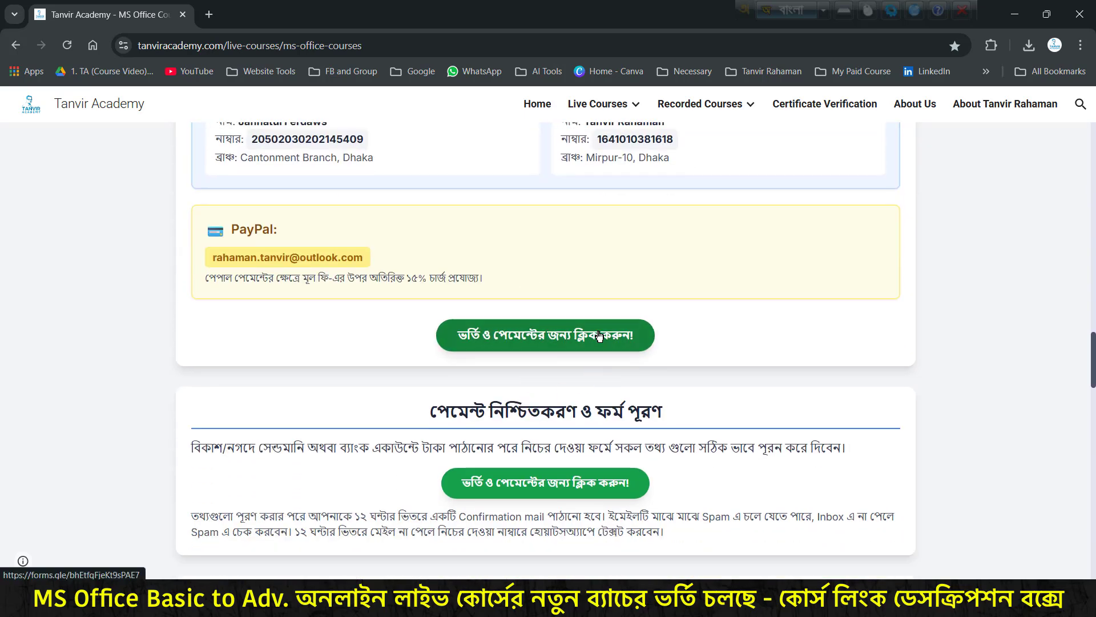
scroll(638, 441, down, 15)
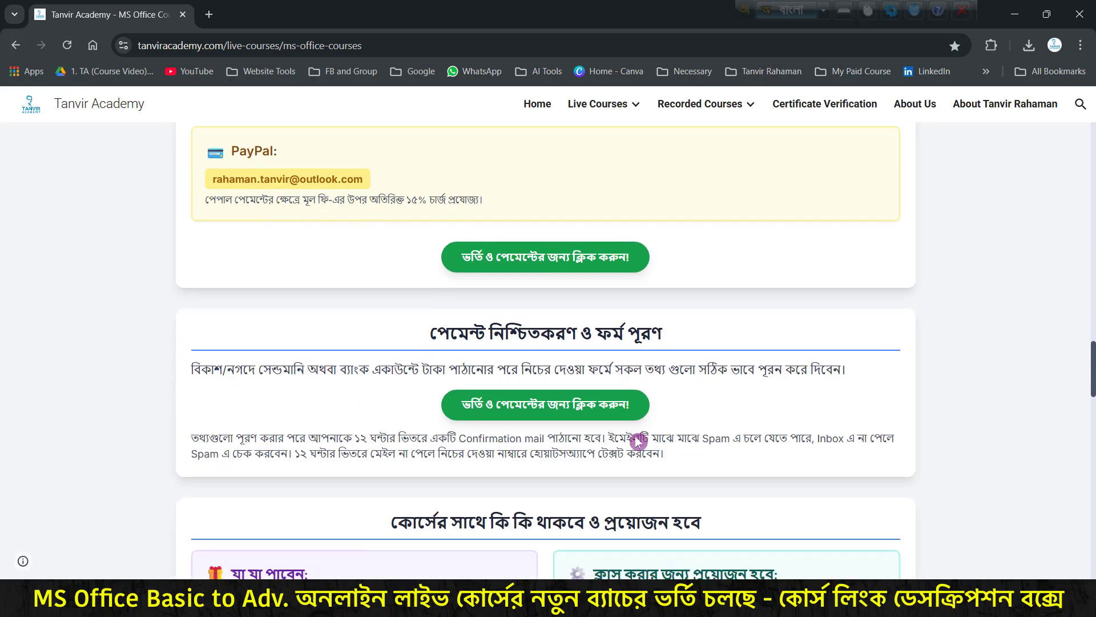
scroll(638, 441, down, 14)
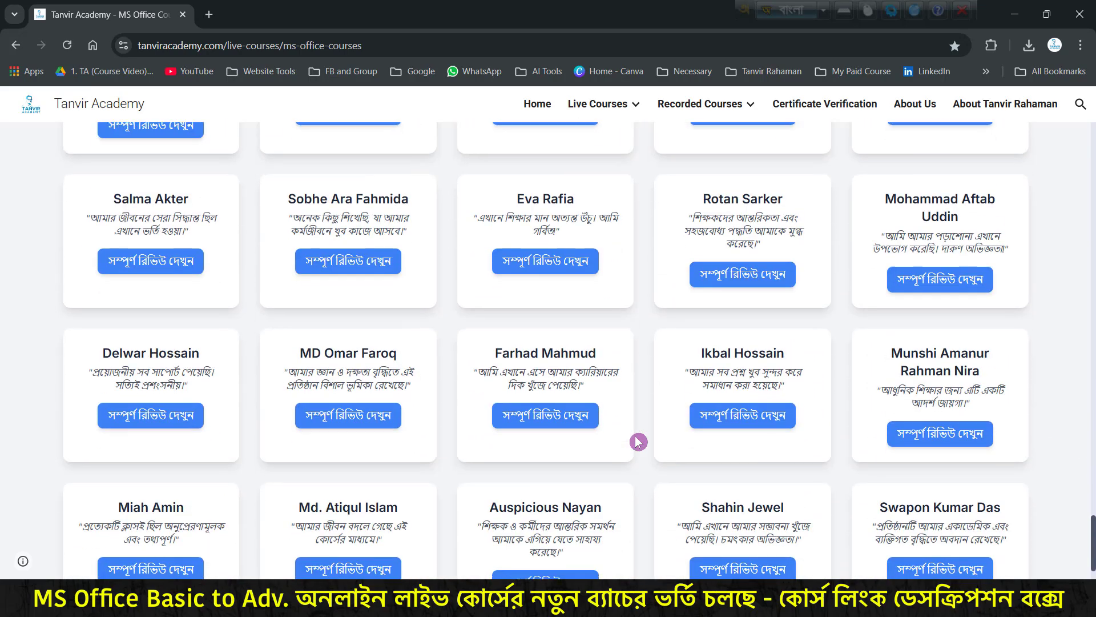
scroll(639, 441, down, 2)
scroll(638, 441, up, 18)
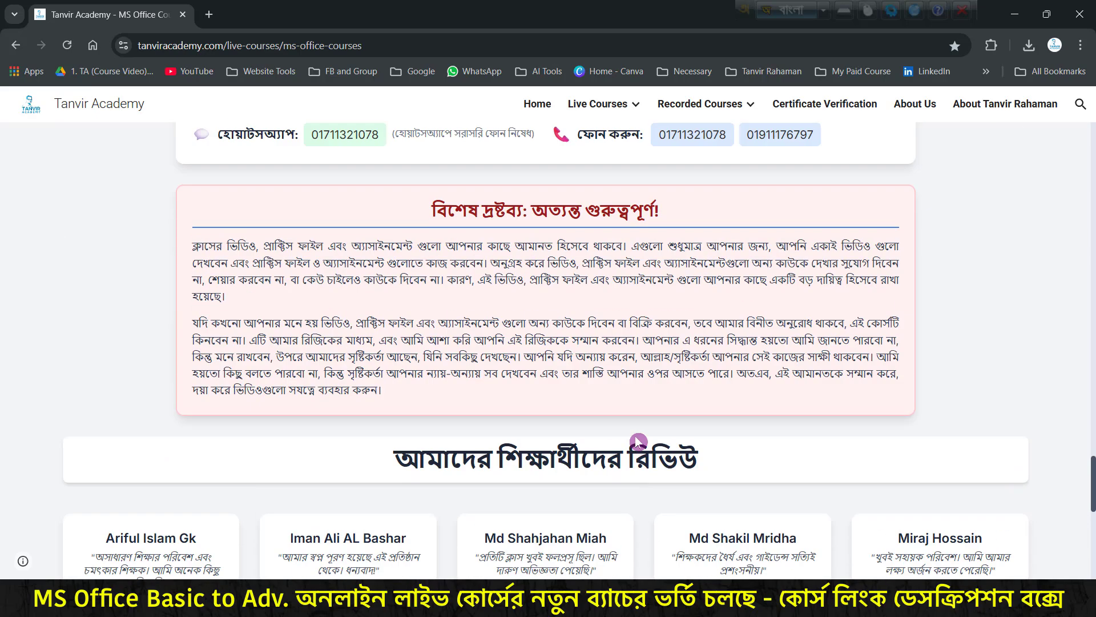
scroll(638, 441, up, 15)
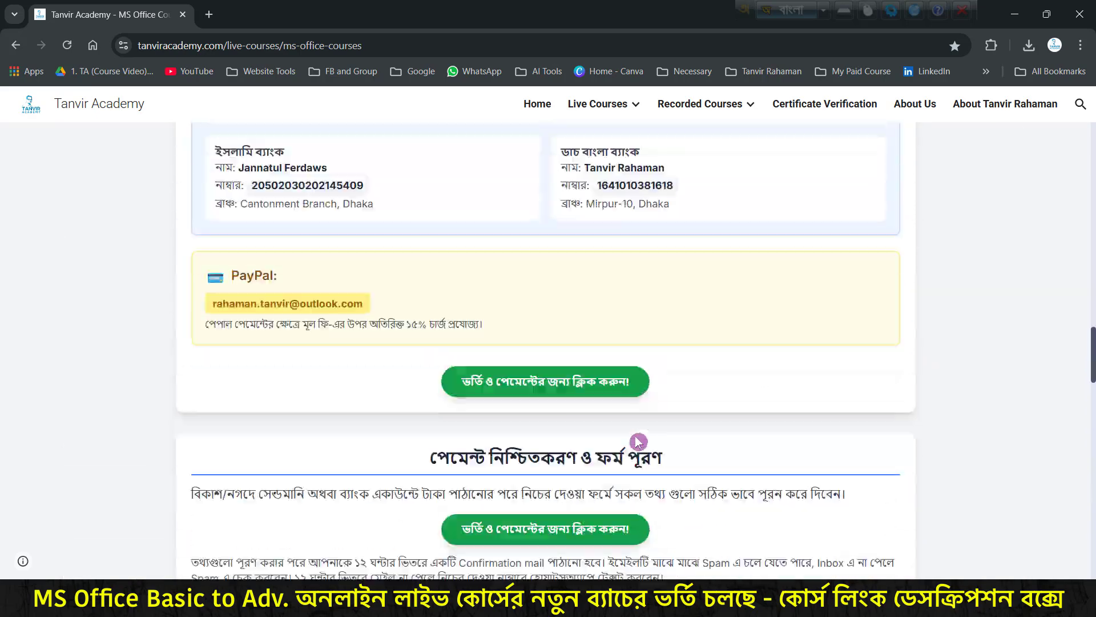
scroll(638, 441, up, 9)
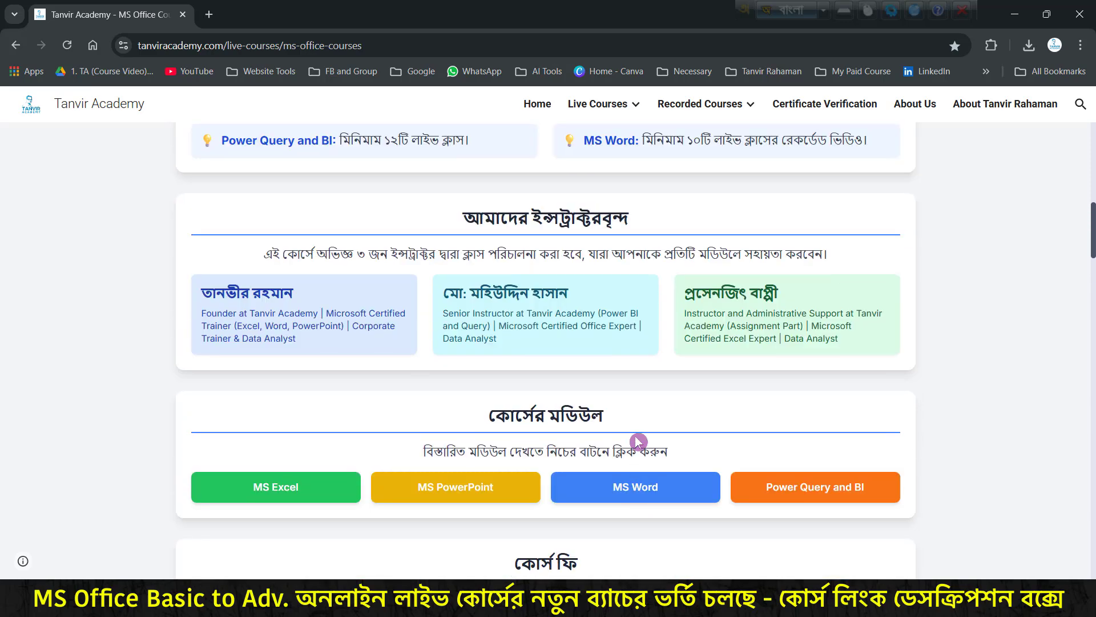
scroll(639, 441, up, 3)
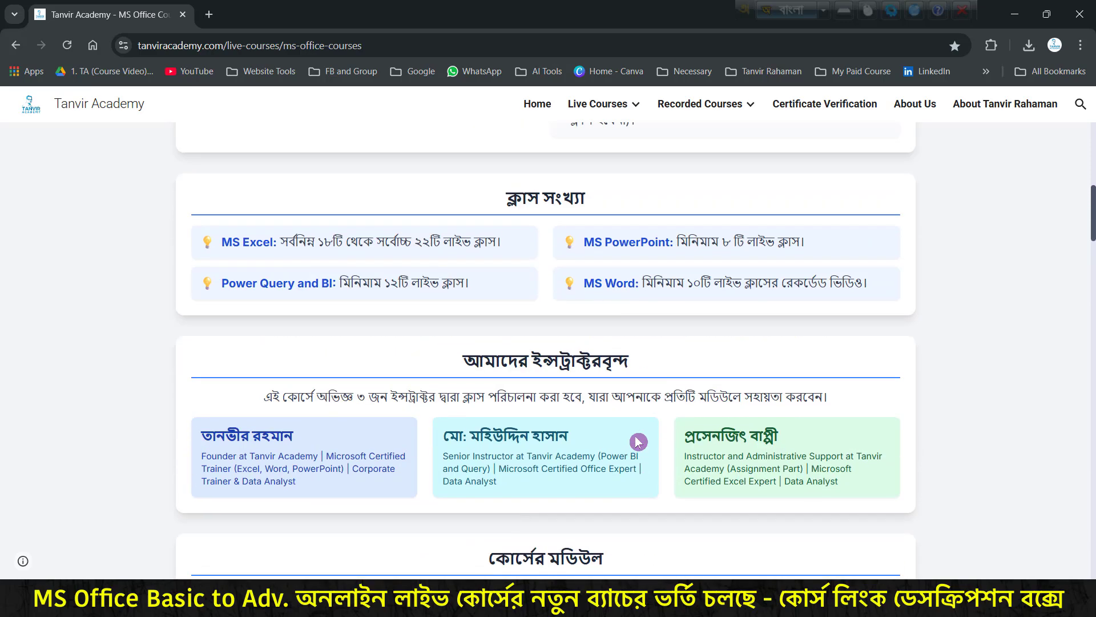
scroll(639, 441, up, 10)
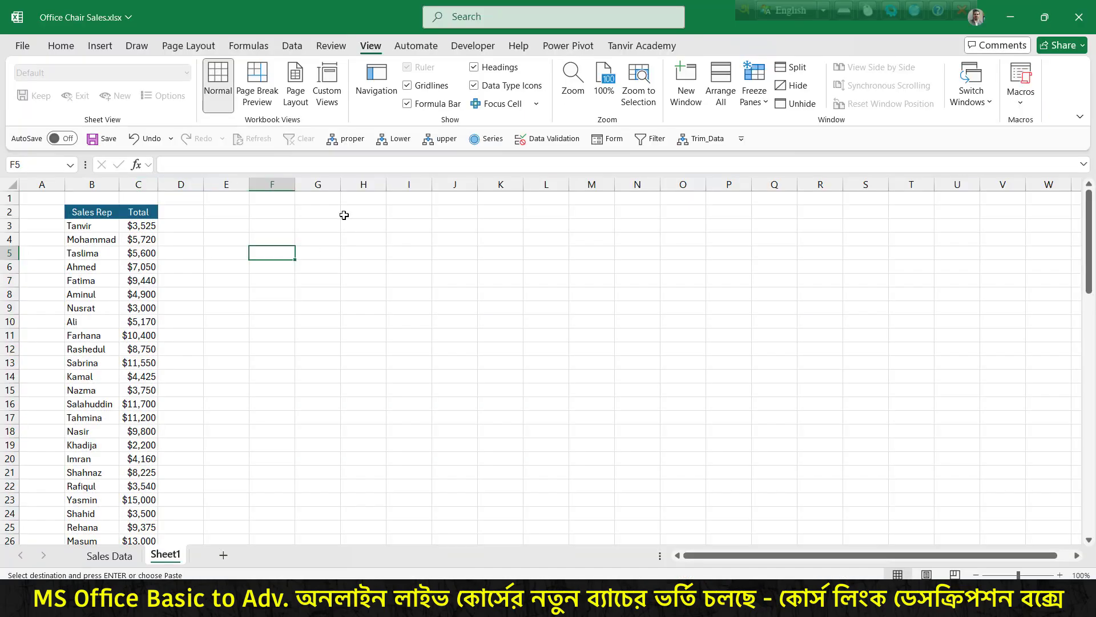
In the Excel workbook's Sheet1, copy the Sales Rep and Total headers from B2:C2 to F2:G2.
click(363, 212)
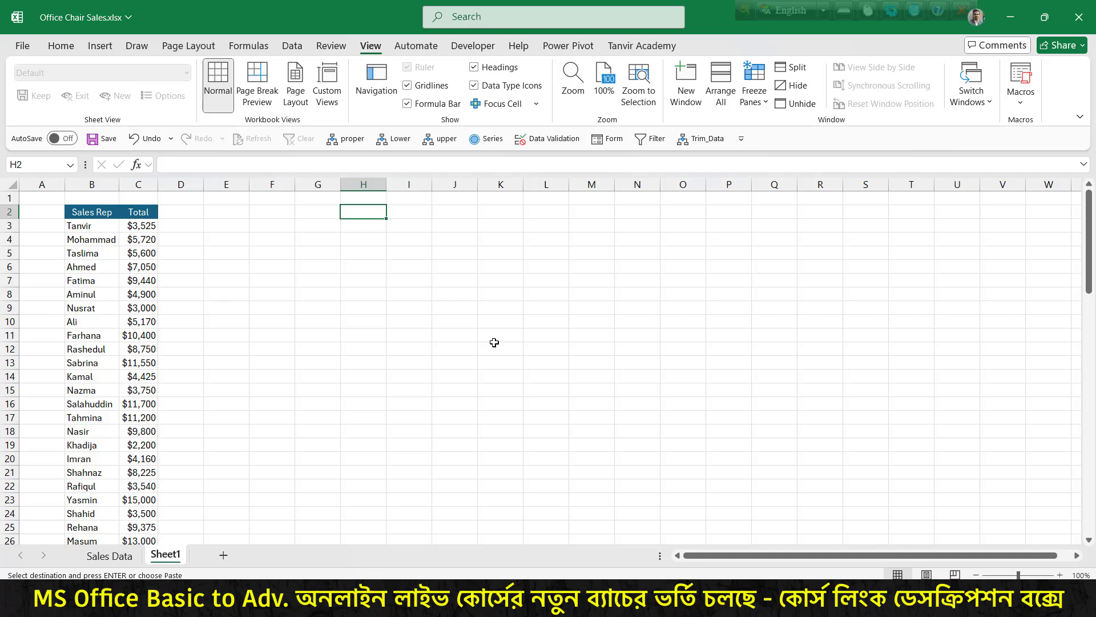
drag(102, 211, 138, 212)
key(ctrl+v)
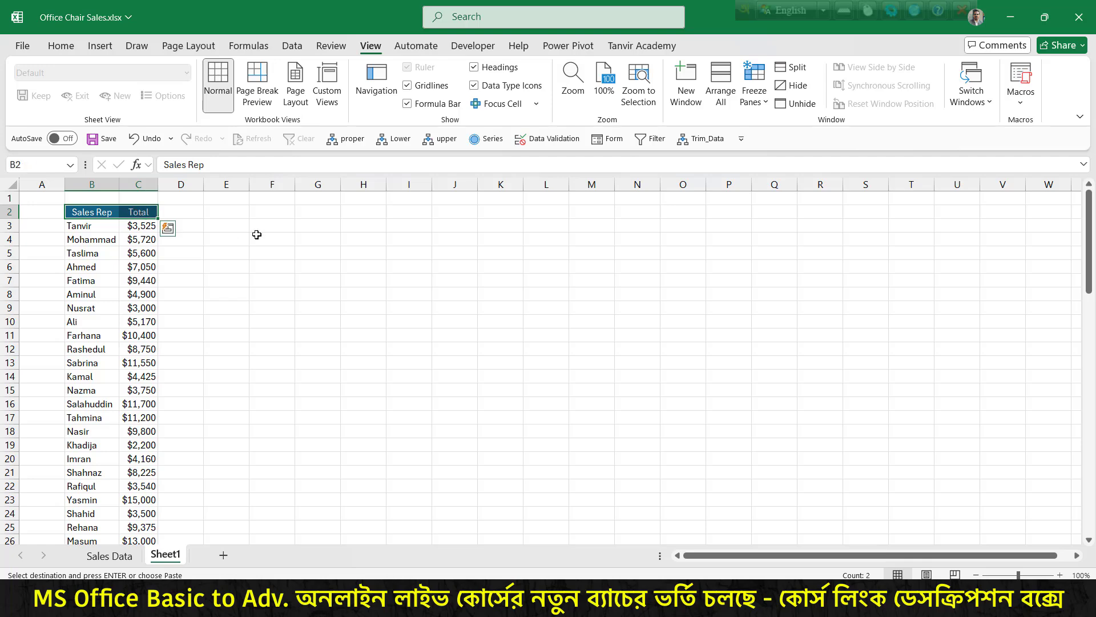
click(272, 212)
key(ctrl+v)
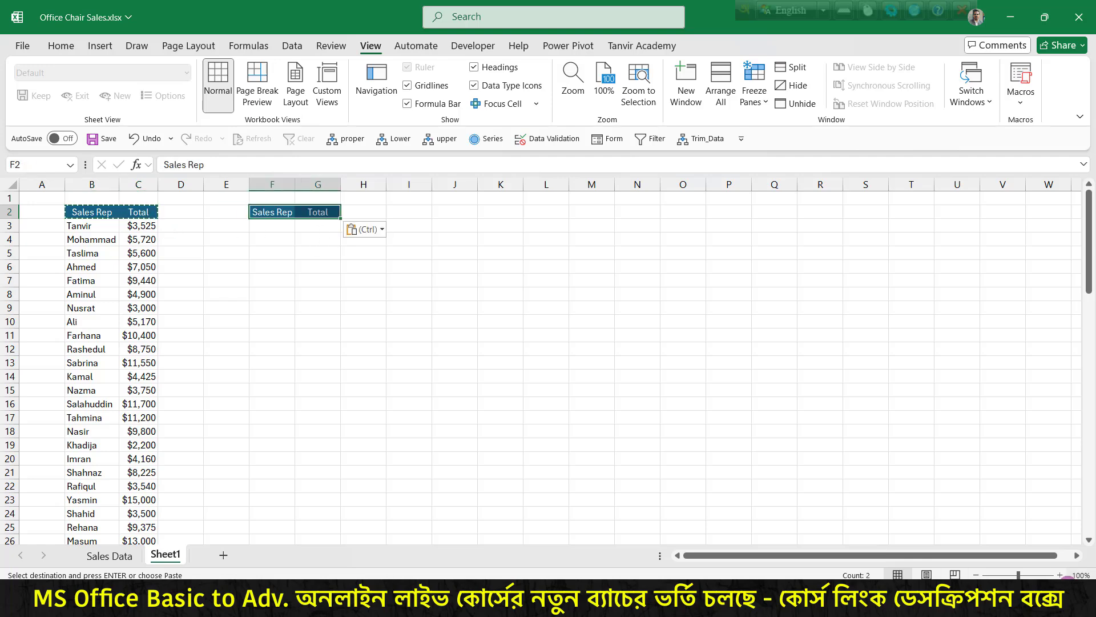
scroll(423, 367, up, 4)
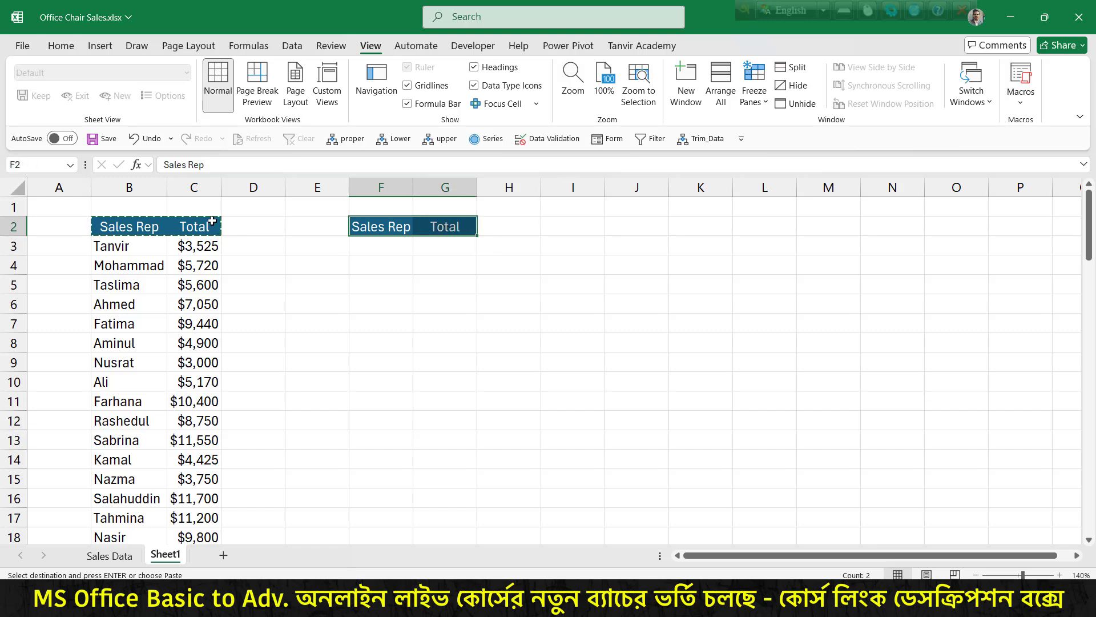
click(429, 297)
click(440, 272)
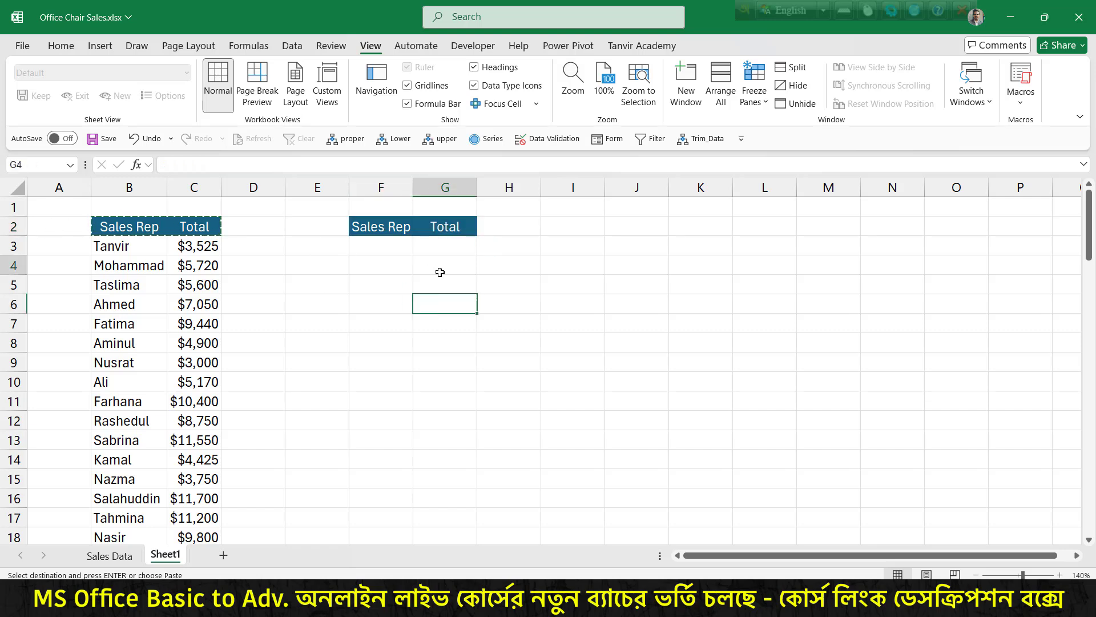
key(Escape)
click(455, 321)
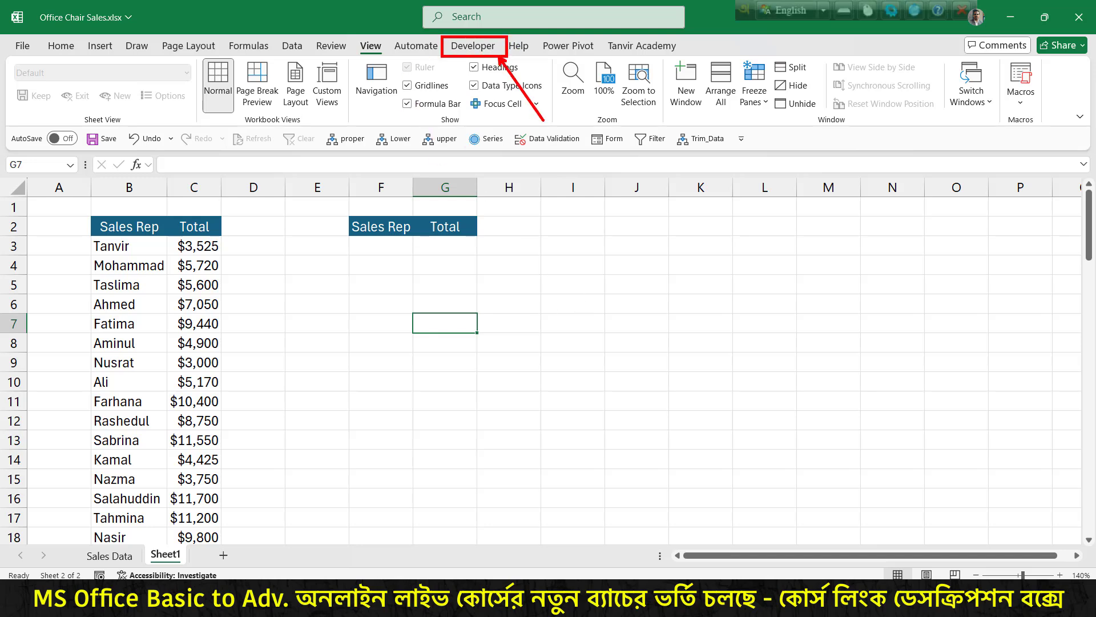
Insert a spin button form control over cells K2:K3 on Sheet1.
click(489, 43)
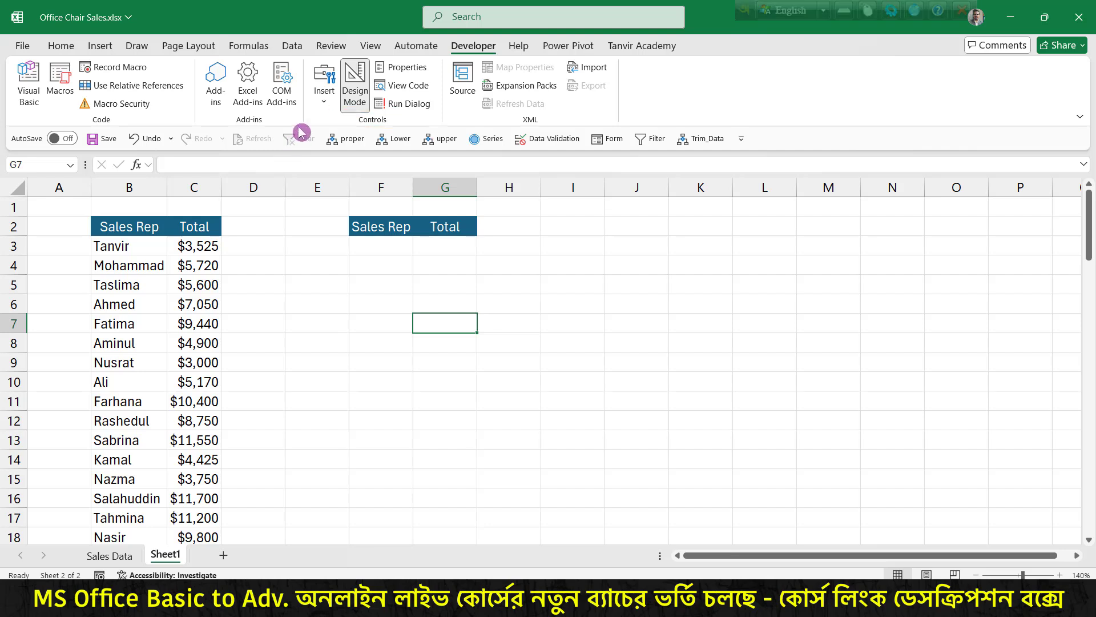
click(324, 86)
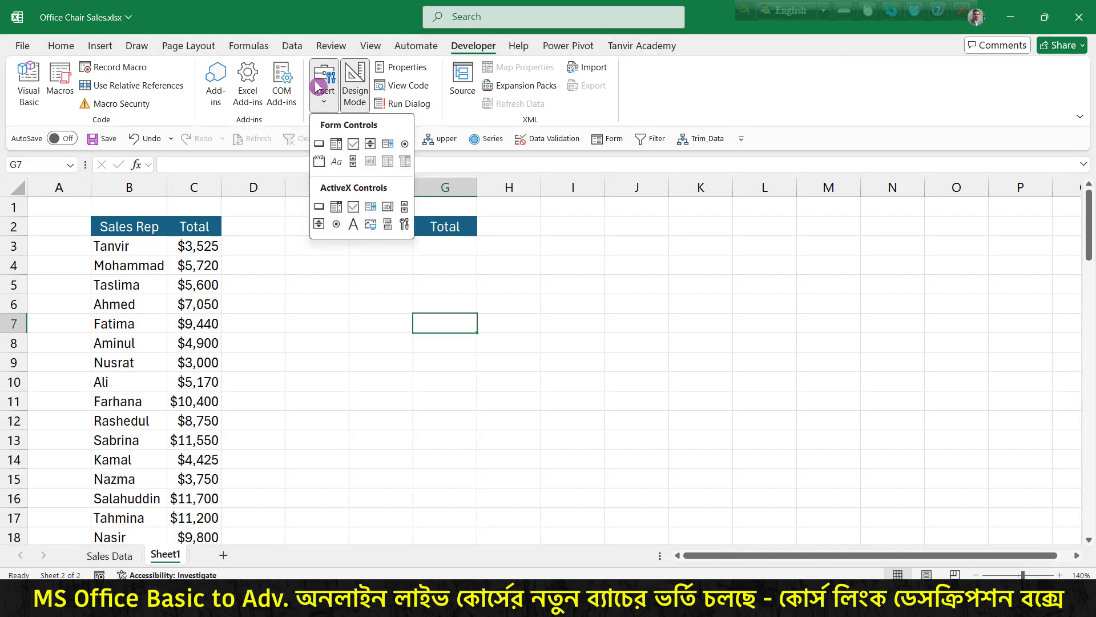
click(371, 145)
mouse_move(543, 215)
mouse_down()
mouse_move(609, 261)
mouse_move(631, 224)
mouse_move(651, 221)
mouse_move(719, 223)
mouse_move(733, 240)
mouse_up()
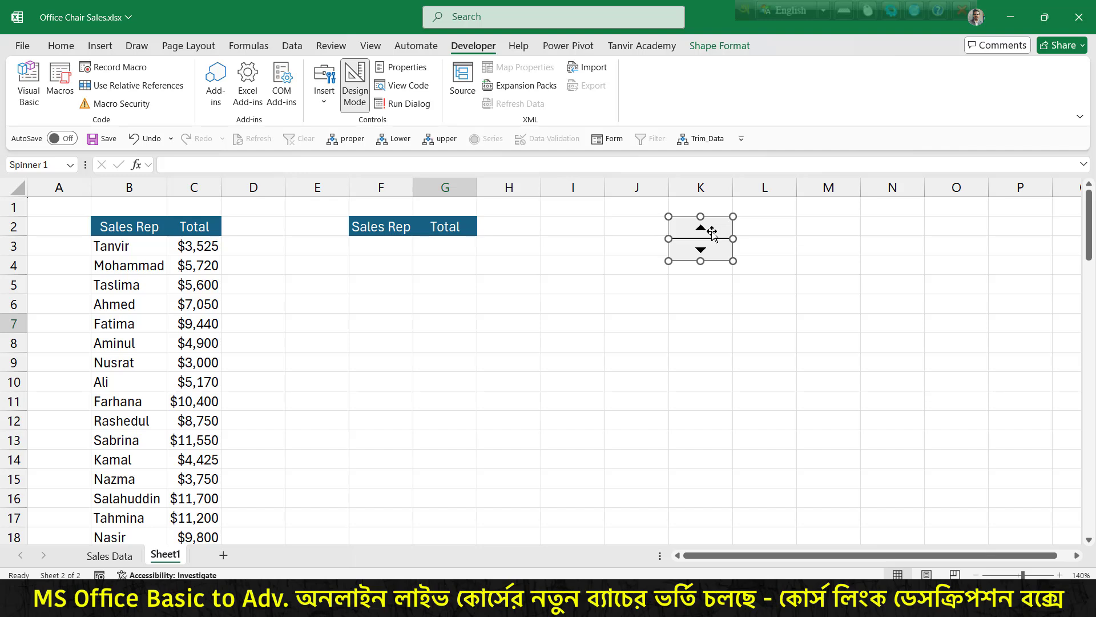
Format the spin control with a minimum value of 1 and link it to cell J2.
right_click(711, 232)
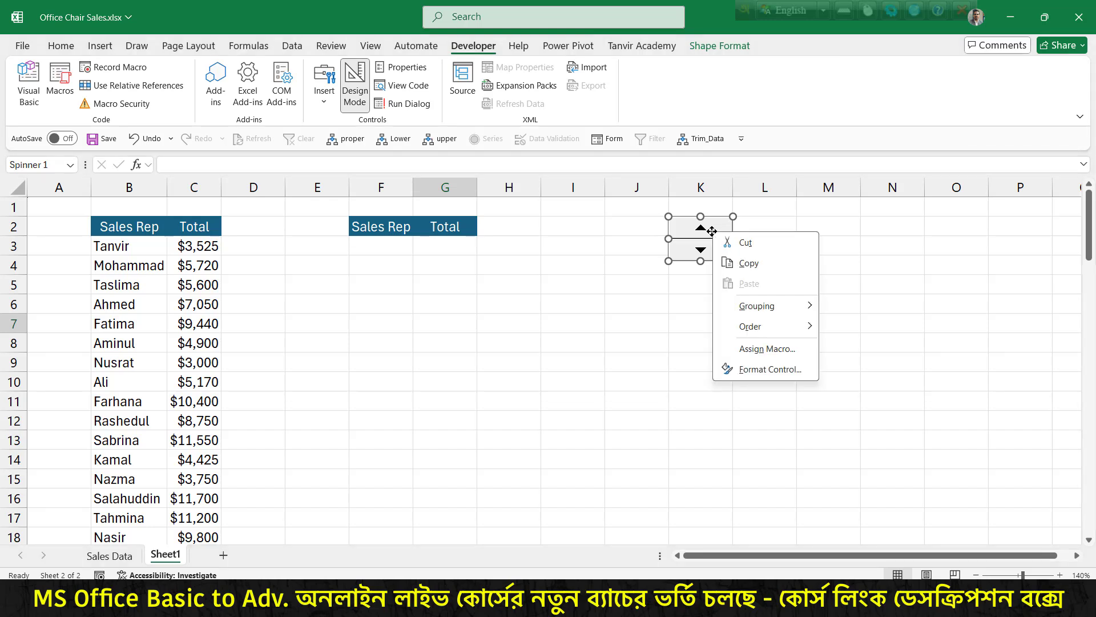
click(768, 372)
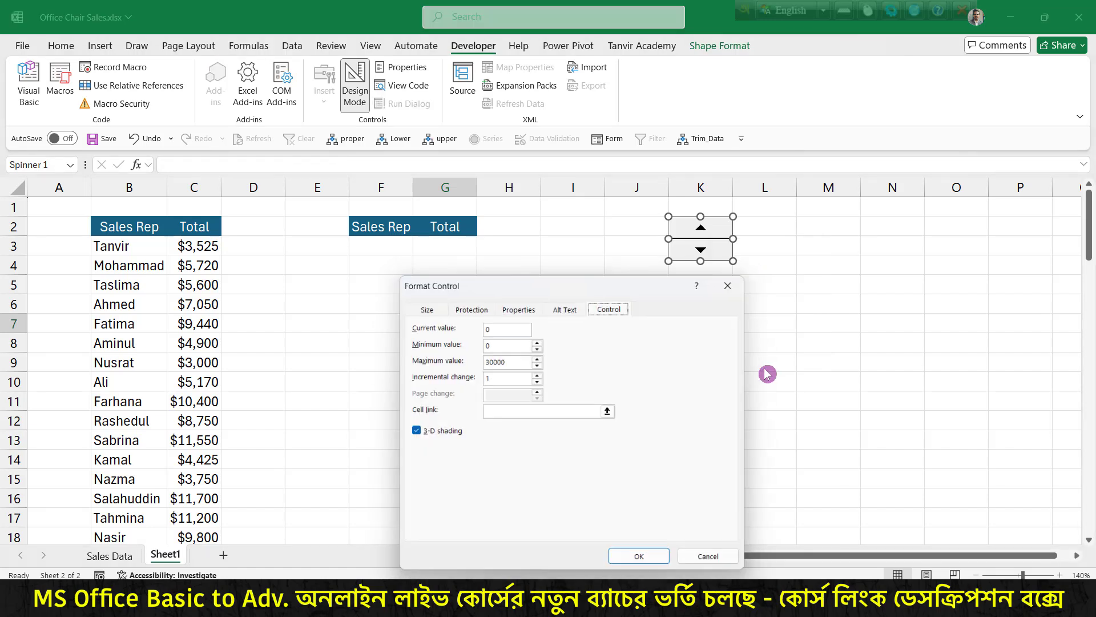
drag(596, 286, 699, 284)
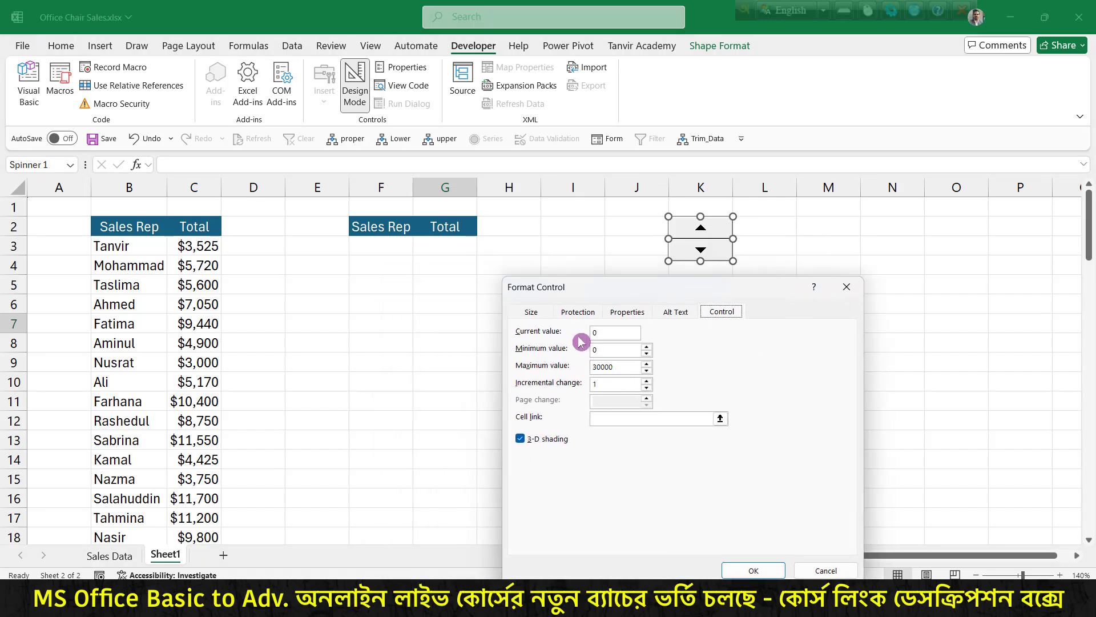
click(620, 383)
drag(606, 350, 527, 408)
click(630, 423)
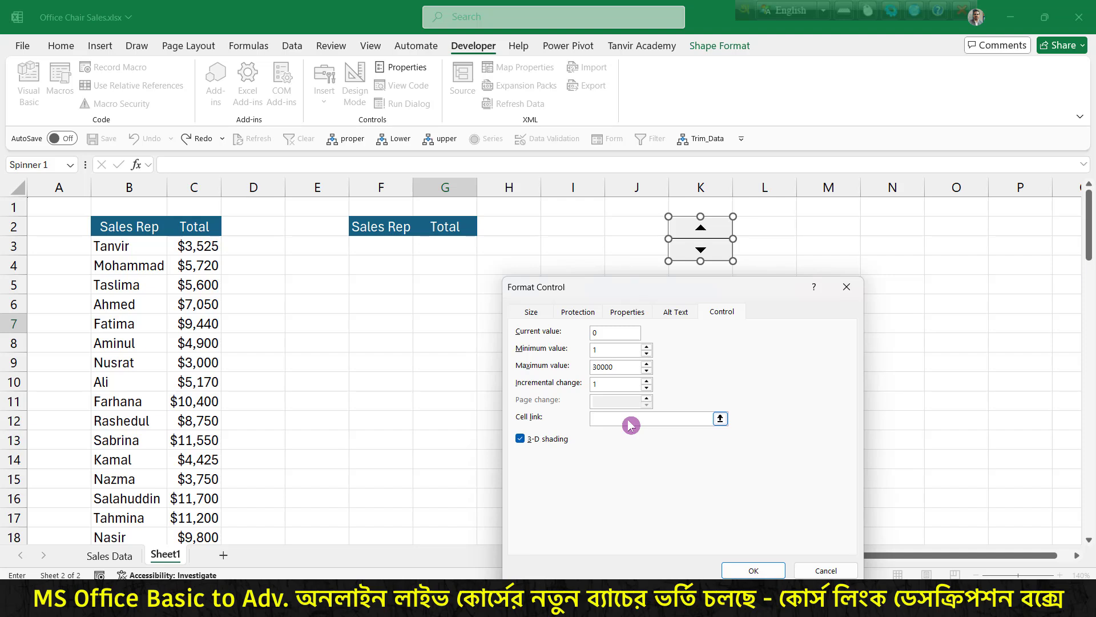
click(647, 243)
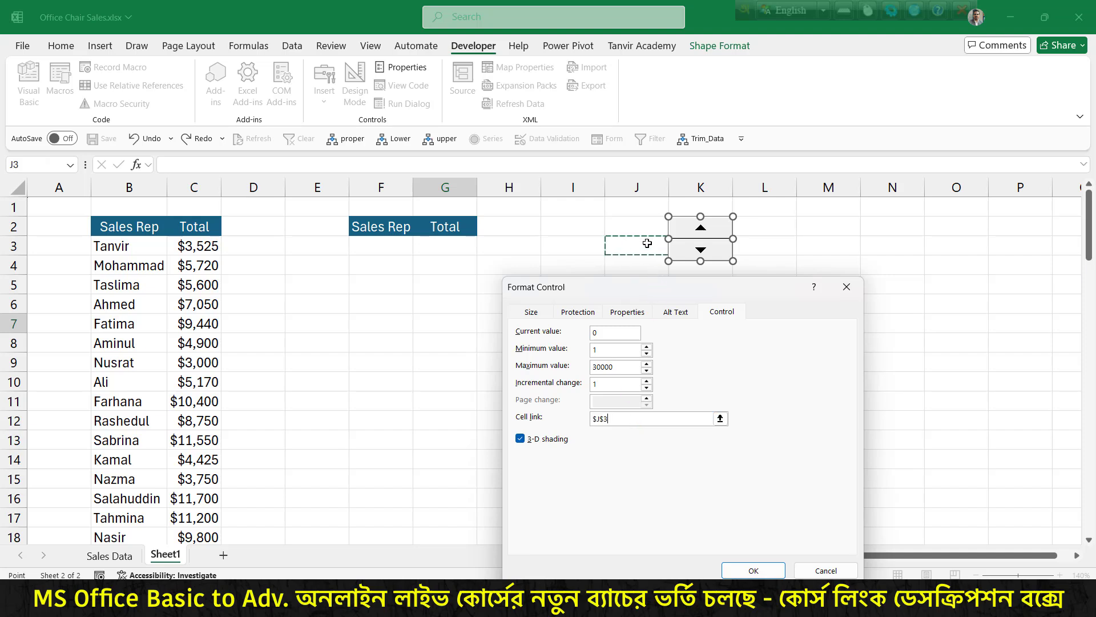
click(647, 229)
click(754, 570)
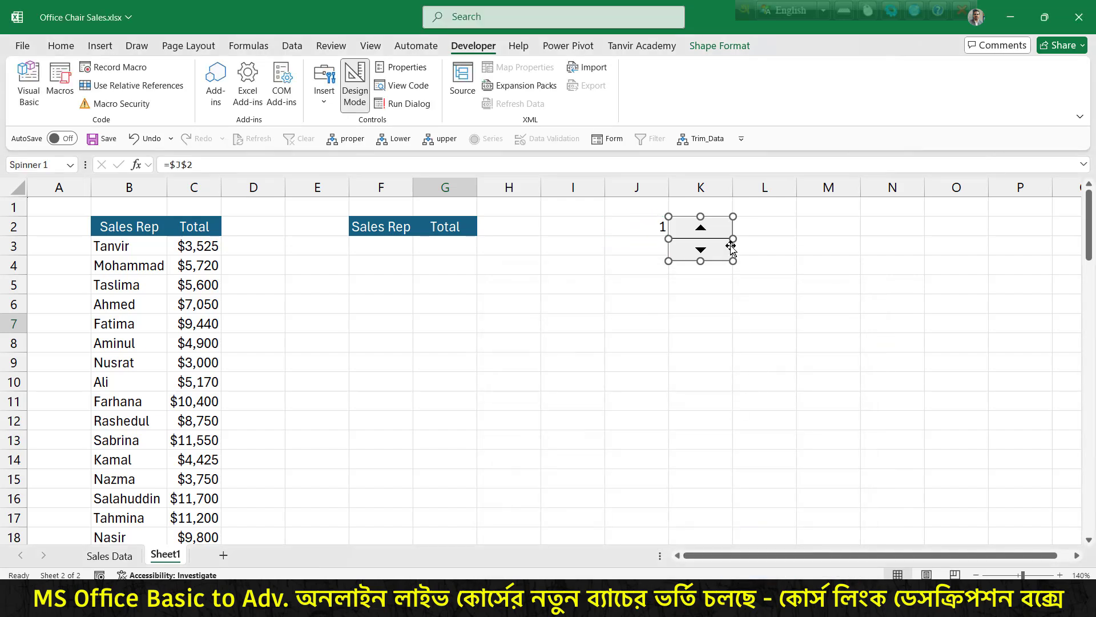
Move the spin control up beside J2 and test it by stepping the value up and back down to 1.
drag(730, 237, 728, 222)
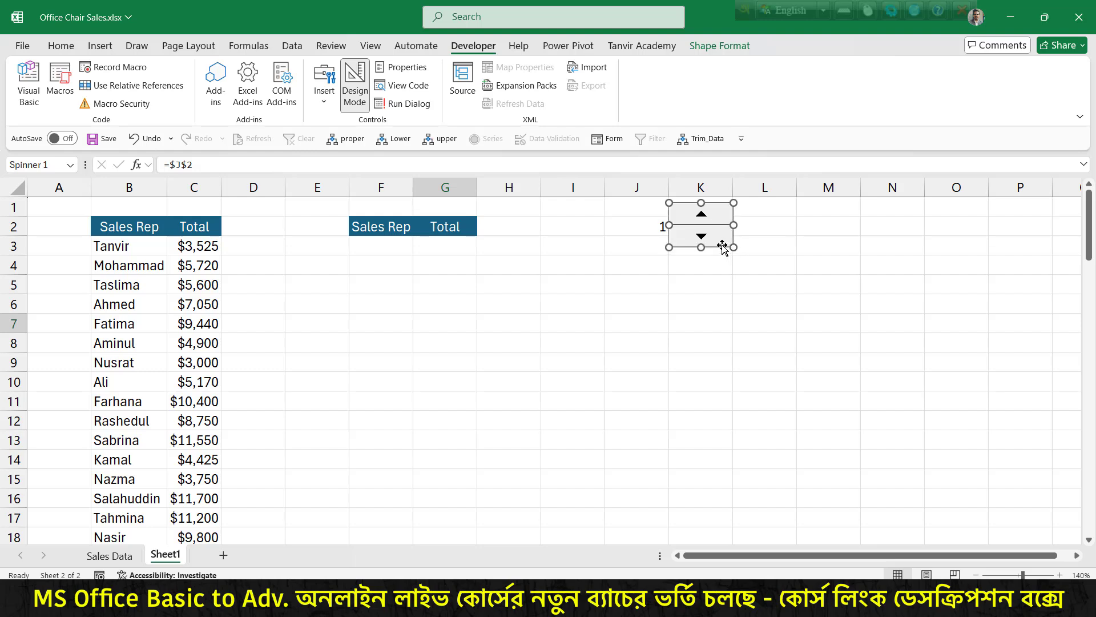
click(799, 245)
click(701, 217)
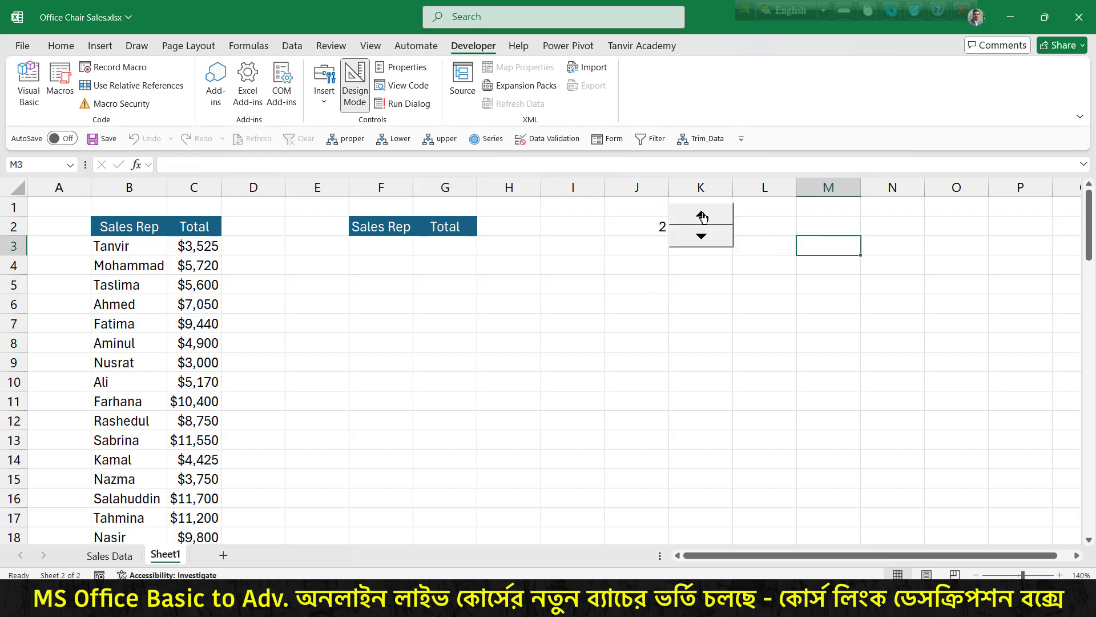
click(702, 217)
click(702, 217)
click(702, 216)
click(704, 236)
click(703, 235)
click(703, 235)
click(704, 235)
click(704, 235)
Enter the label Top in cell I2.
click(586, 225)
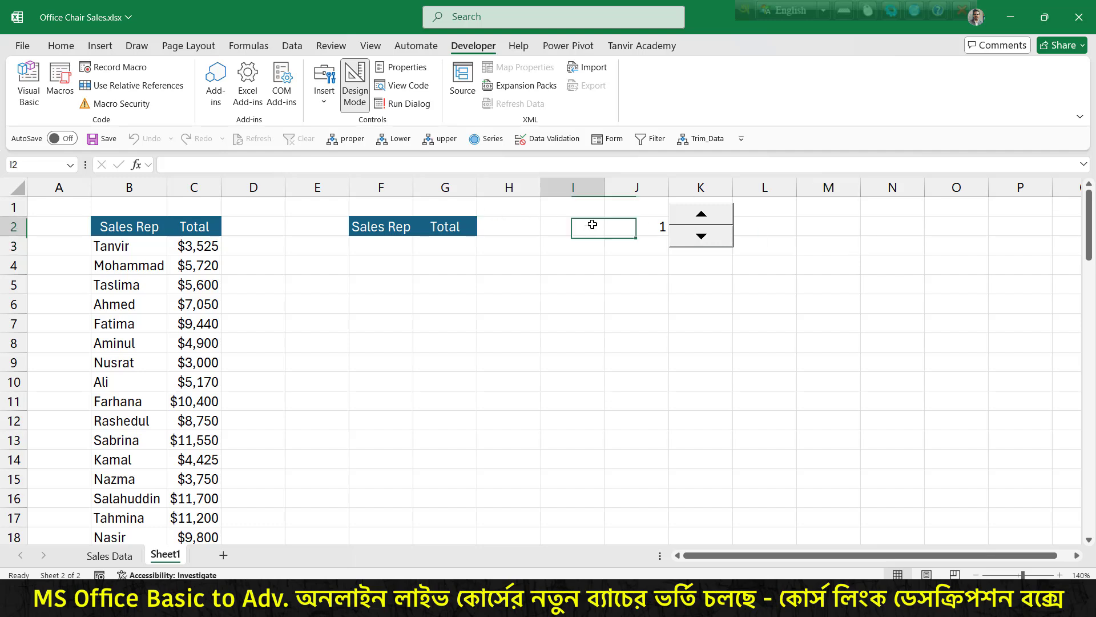
text(Top)
click(706, 316)
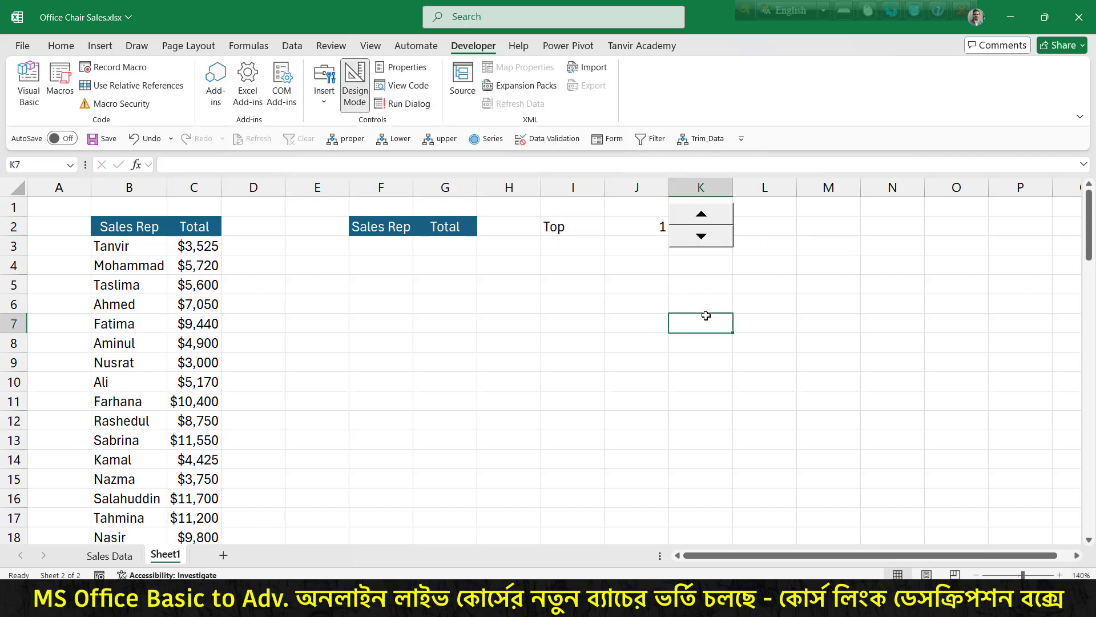
Apply the Accent1 cell style to the Top label in I2.
click(594, 223)
click(61, 45)
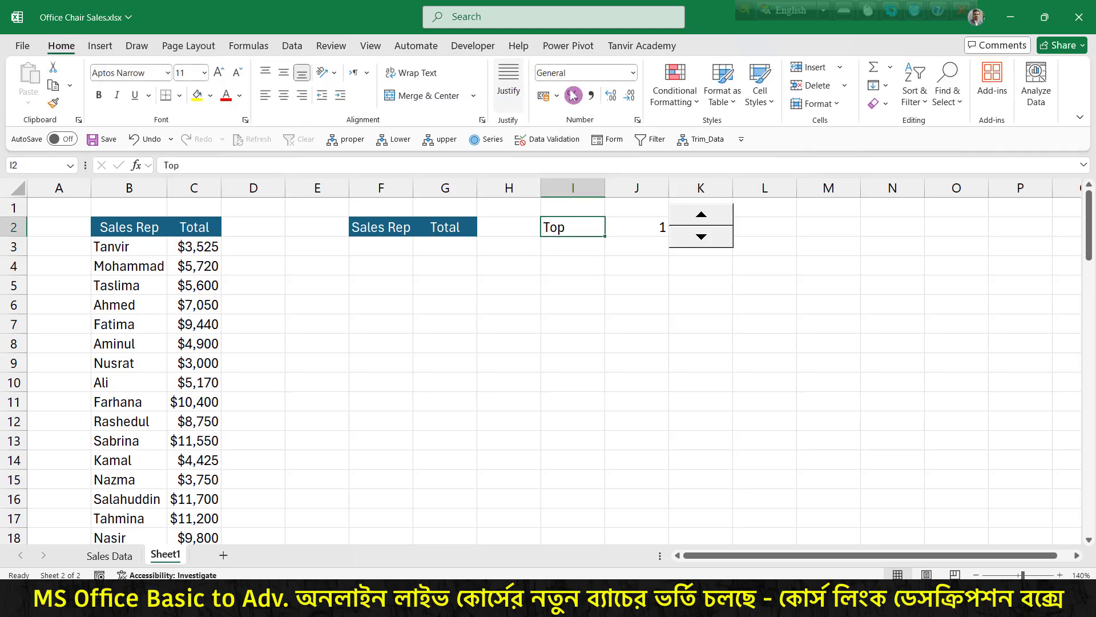
click(748, 92)
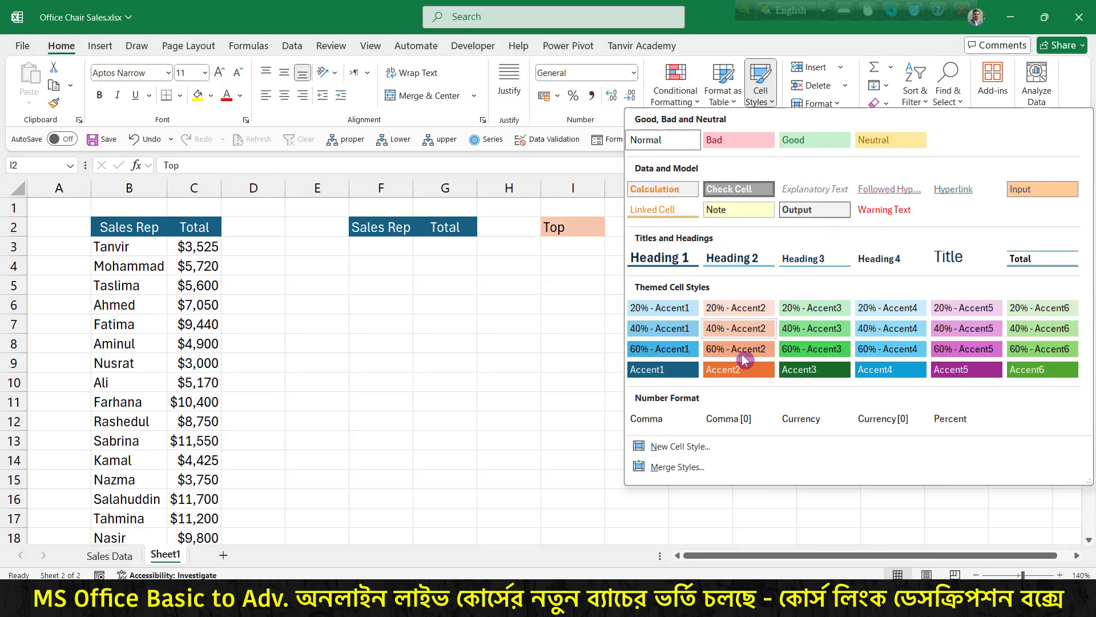
click(651, 369)
Apply the 60% - Accent2 cell style to J2 and the Accent6 style to the Top label in I2.
click(632, 227)
click(761, 91)
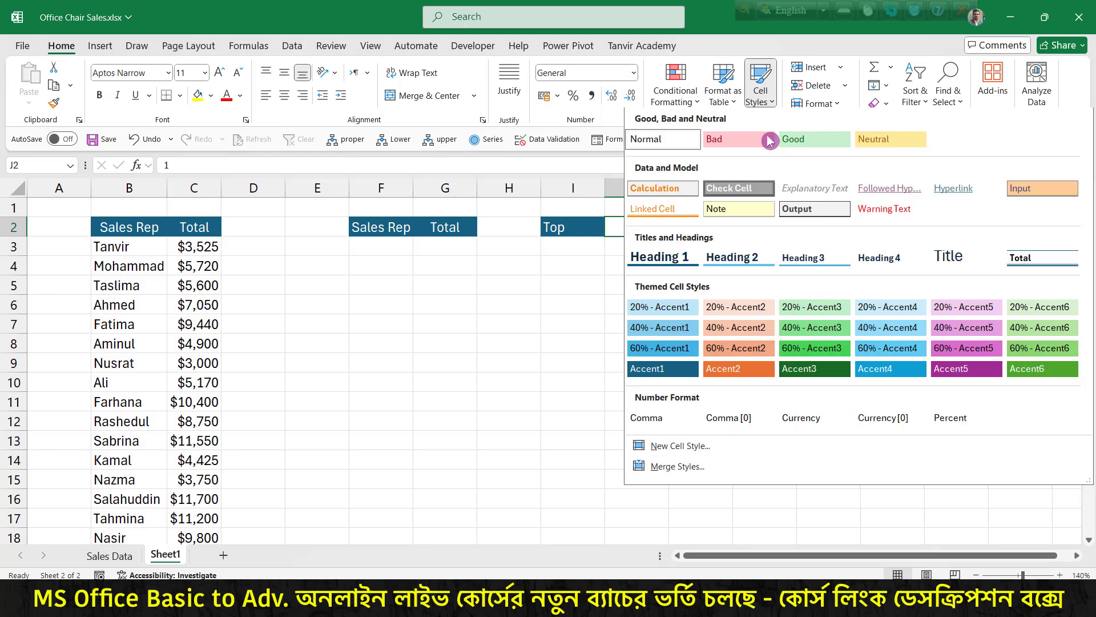
click(739, 350)
click(571, 227)
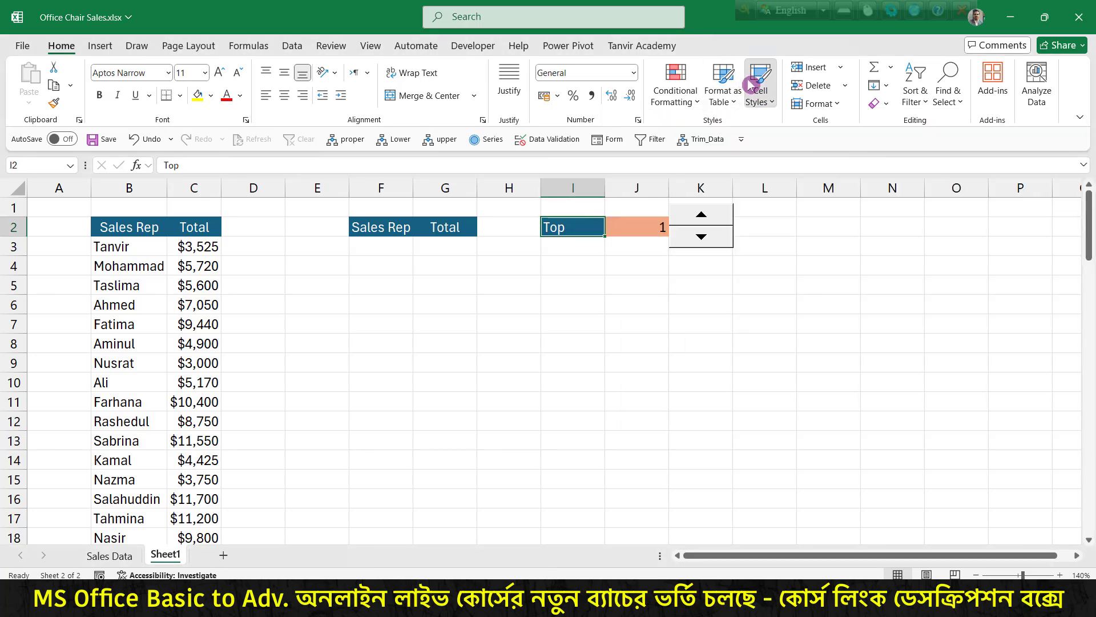
click(760, 91)
click(1031, 370)
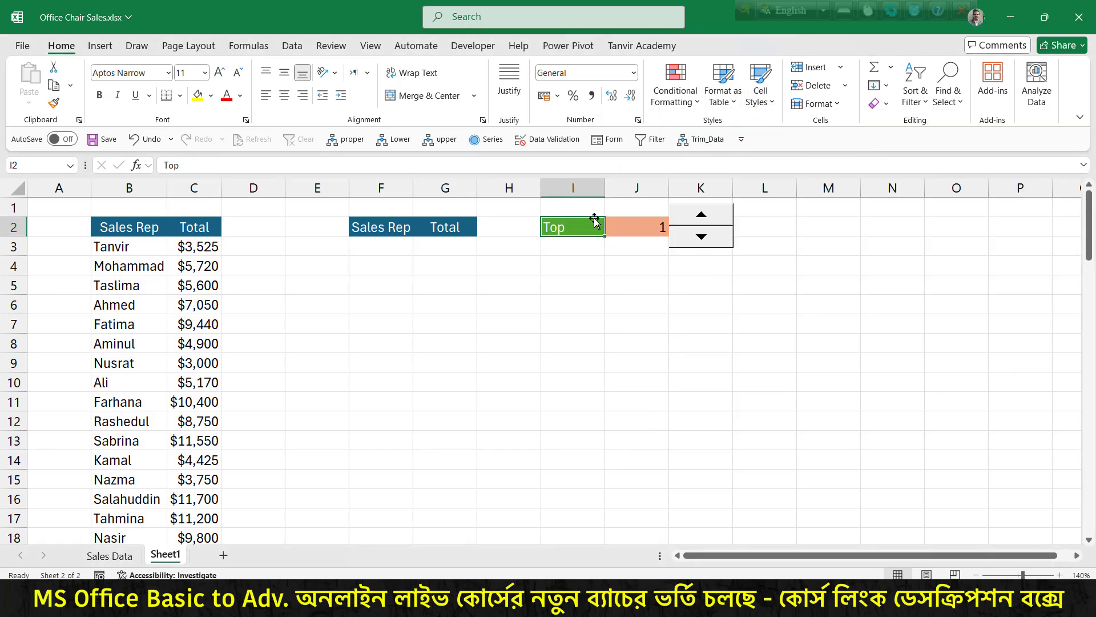
Centre the contents of I2:J2 horizontally and vertically and make them bold.
drag(594, 224, 641, 224)
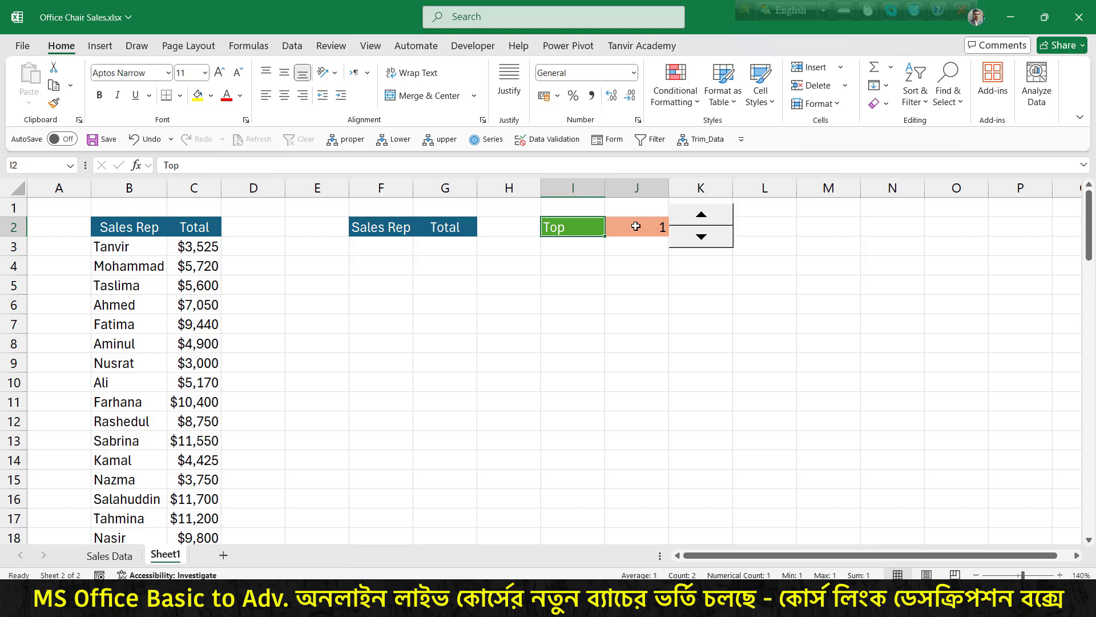
click(284, 72)
click(283, 96)
click(634, 302)
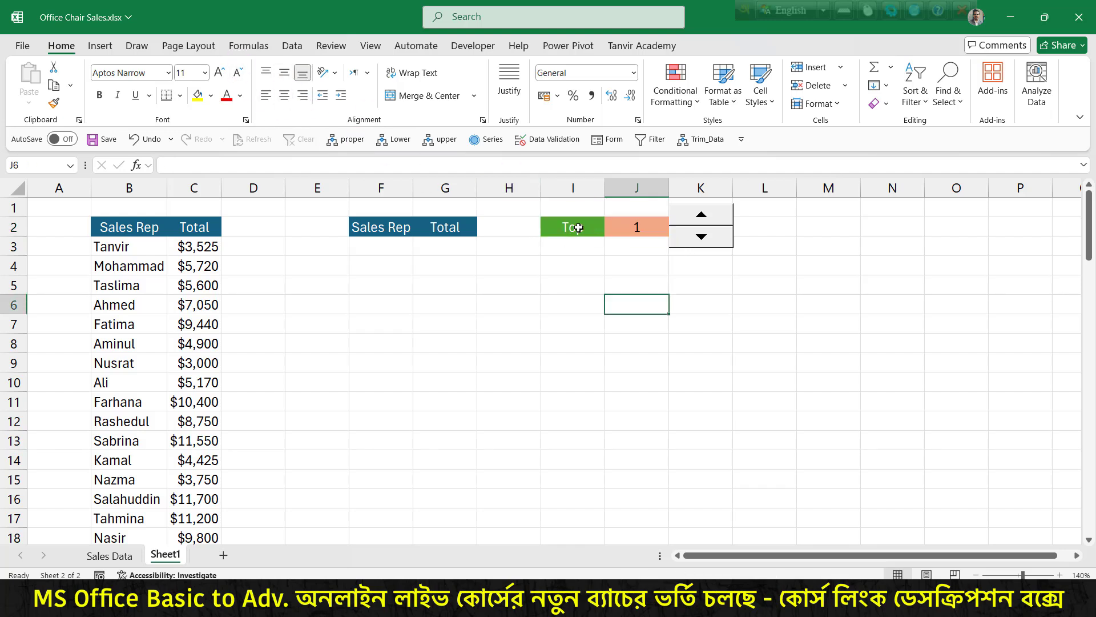
drag(571, 228, 657, 231)
click(99, 95)
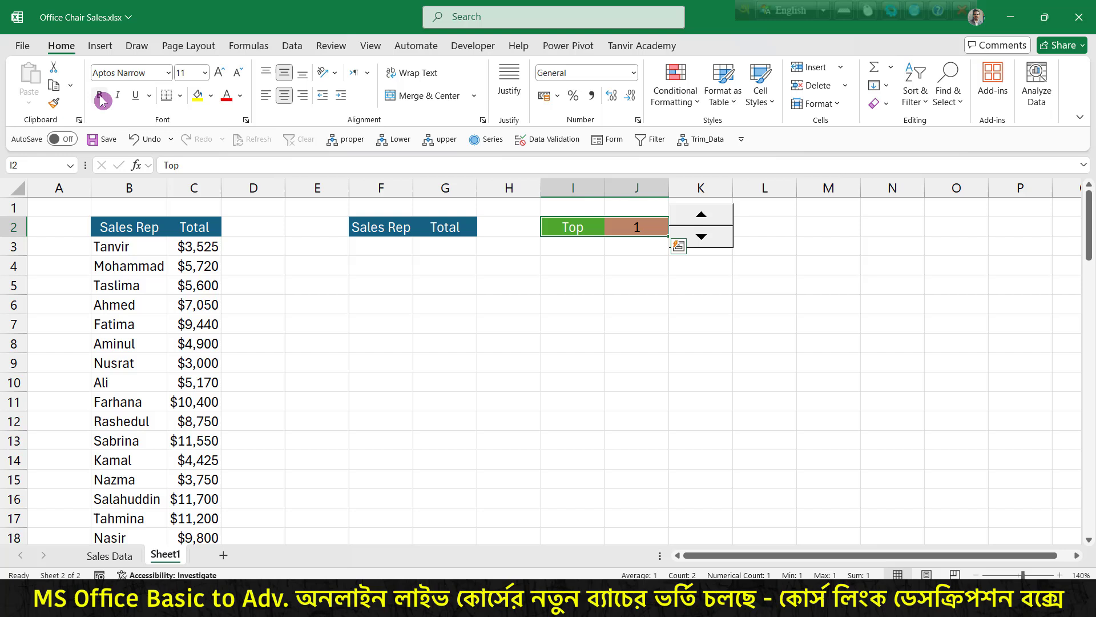
click(557, 303)
Start a FILTER formula in F3 with B3:C82 as its array argument.
click(385, 246)
click(345, 189)
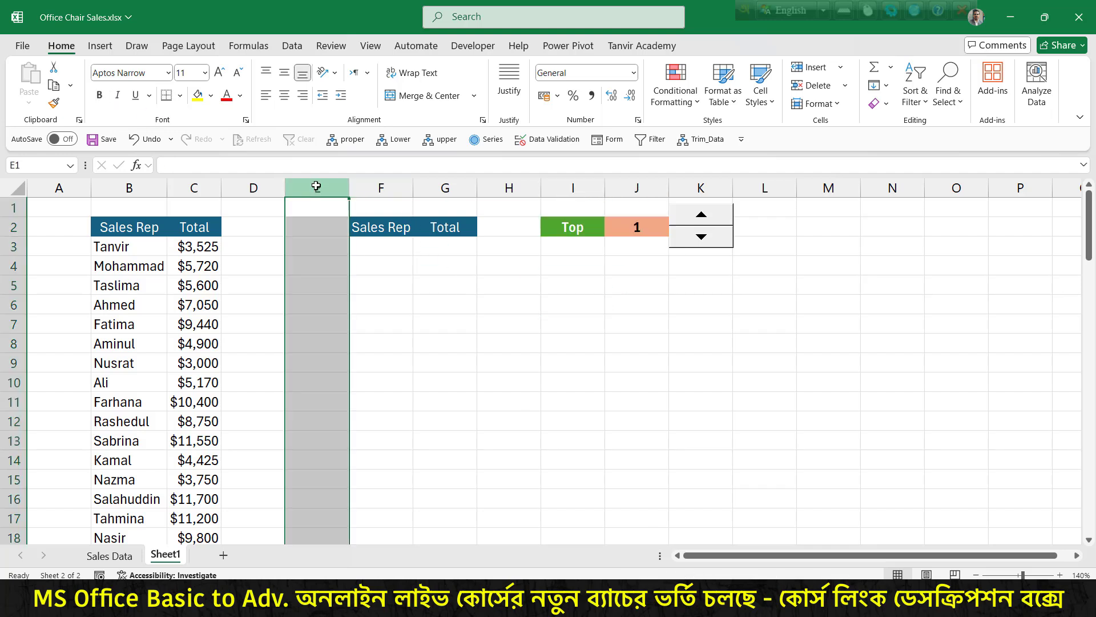
click(406, 240)
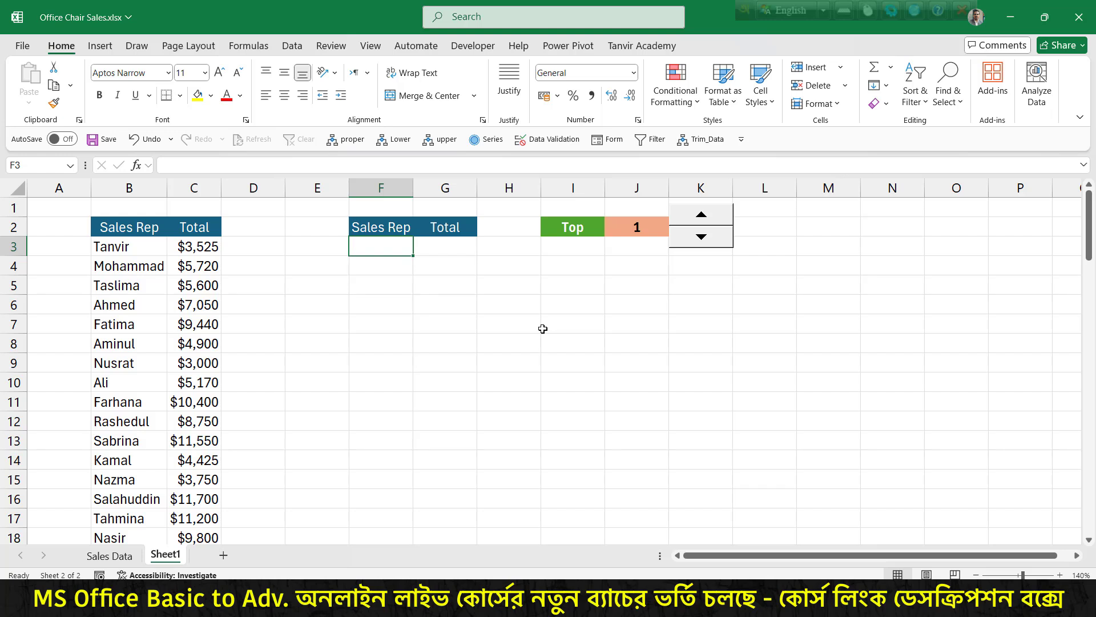
text(=)
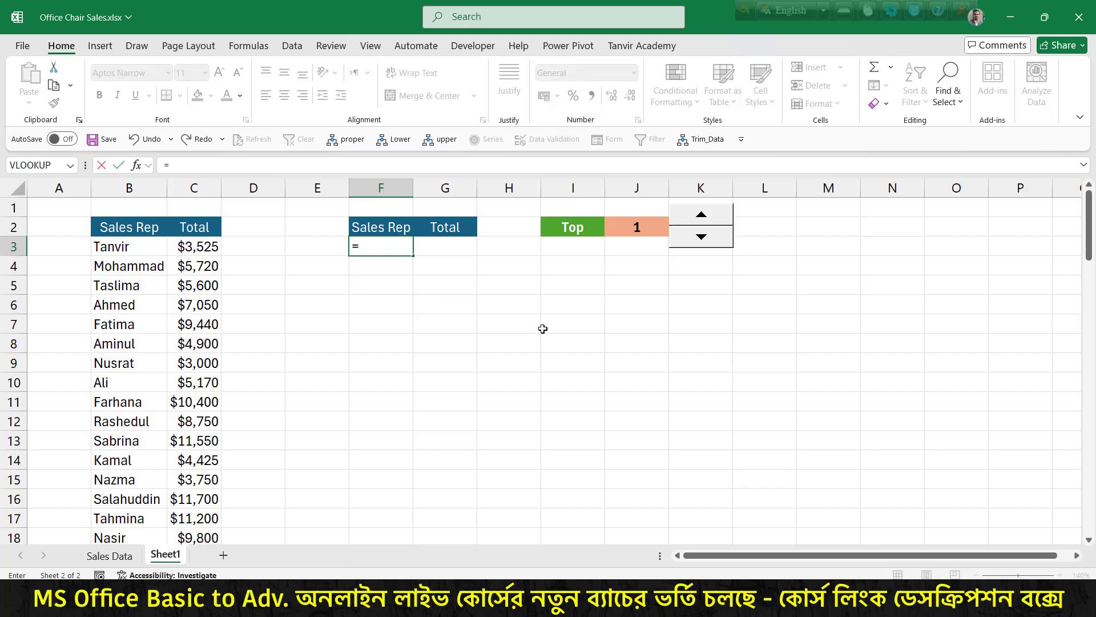
text(fil)
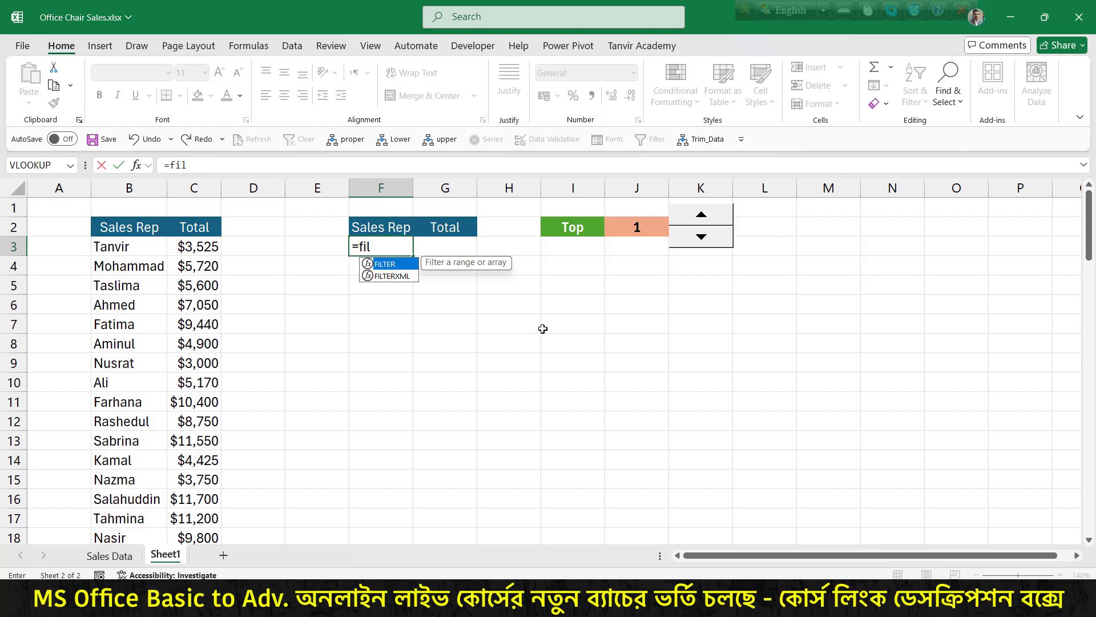
double_click(394, 264)
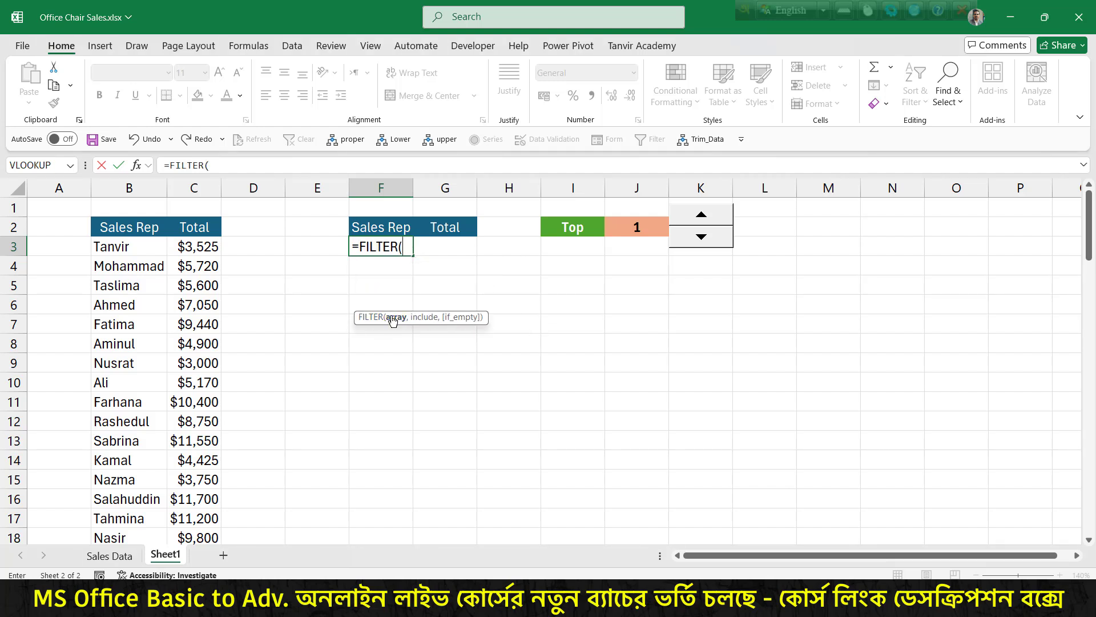
drag(108, 246, 177, 246)
key(ctrl+shift+Down)
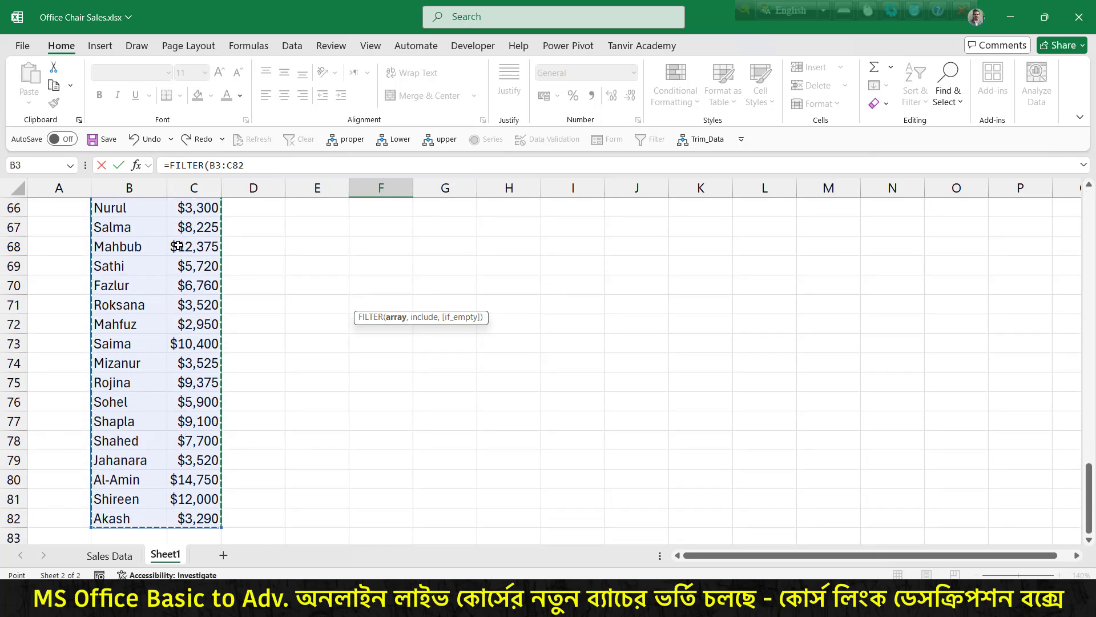
key(ctrl+BackSpace)
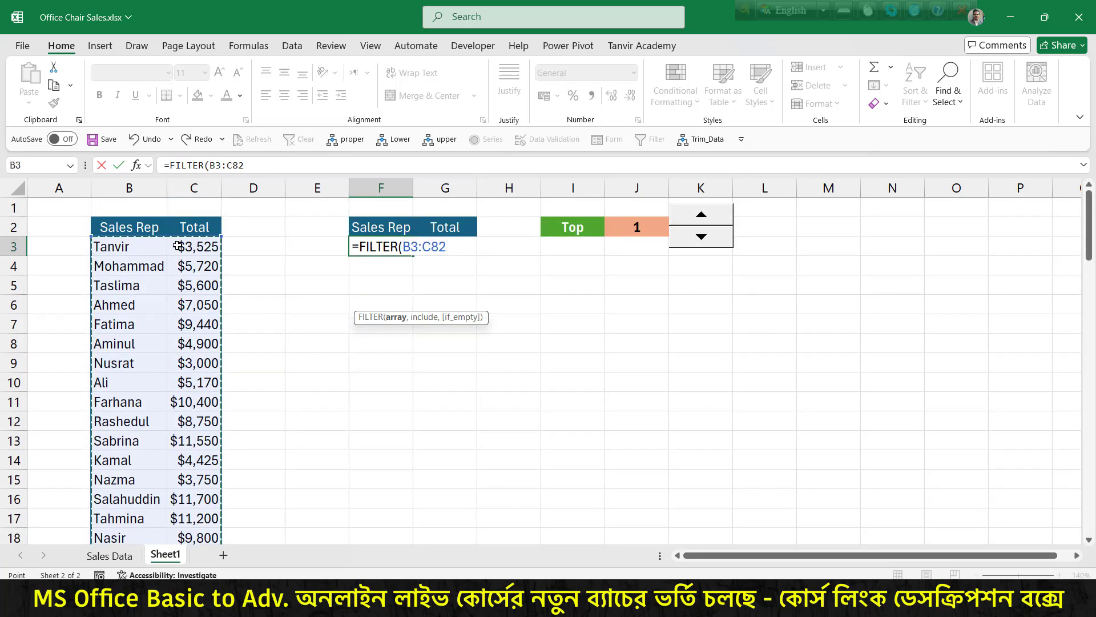
text(,)
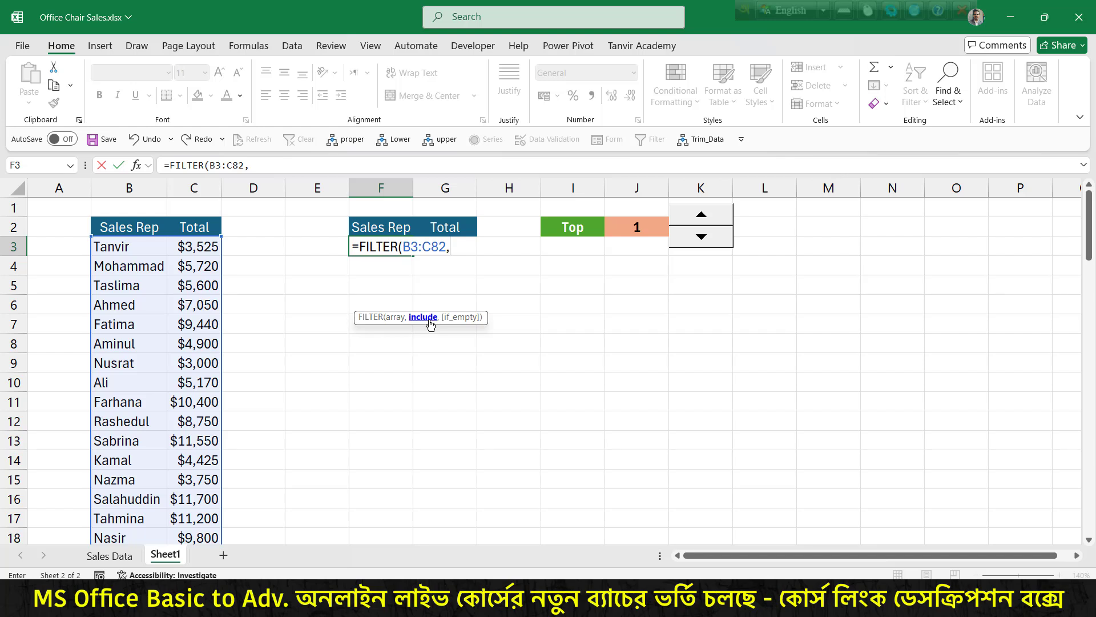
Begin the FILTER's include argument with the condition C3:C82>=.
click(211, 251)
key(ctrl+shift+Down)
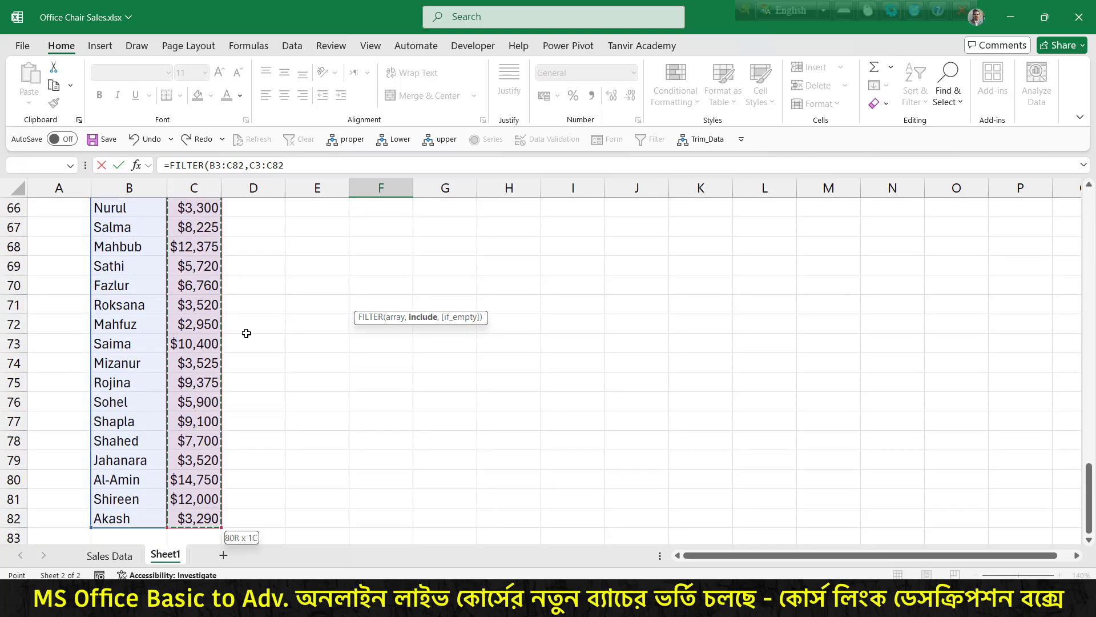
scroll(246, 333, up, 20)
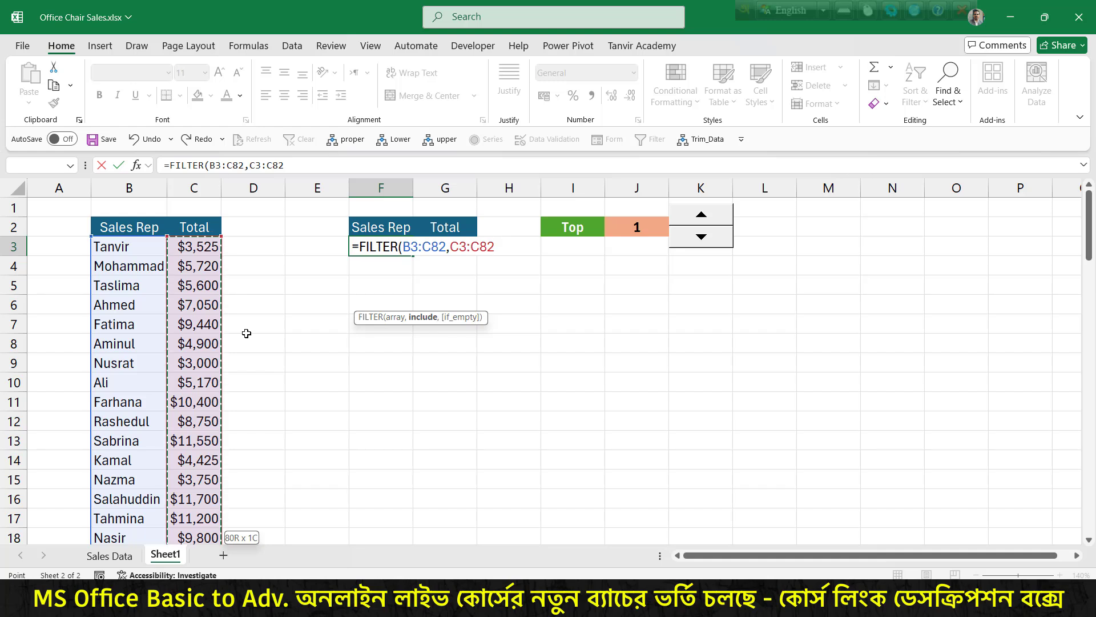
text(>=)
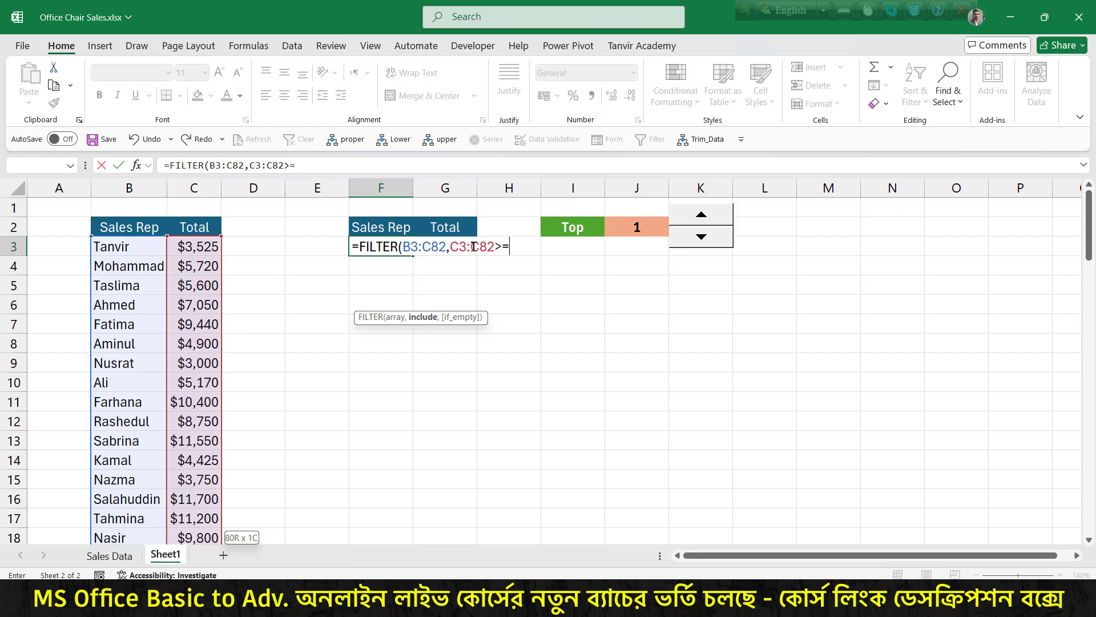
key(ctrl+2)
drag(645, 238, 622, 291)
key(Escape)
Add a LARGE function as the comparison value in the FILTER condition, with C3:C82 as its array.
text(lar)
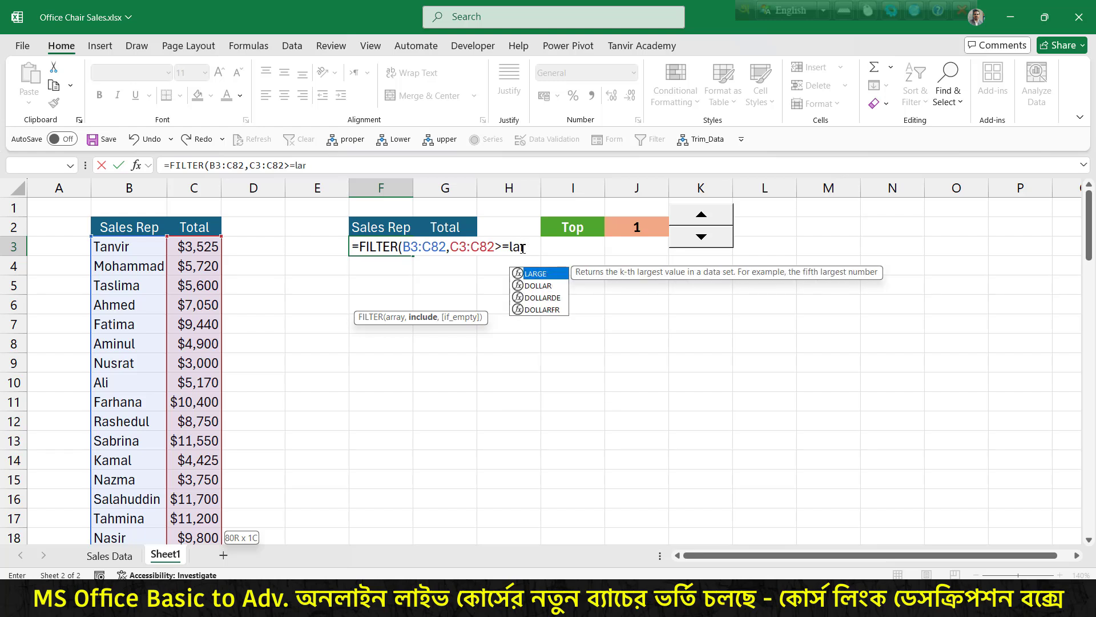
double_click(531, 274)
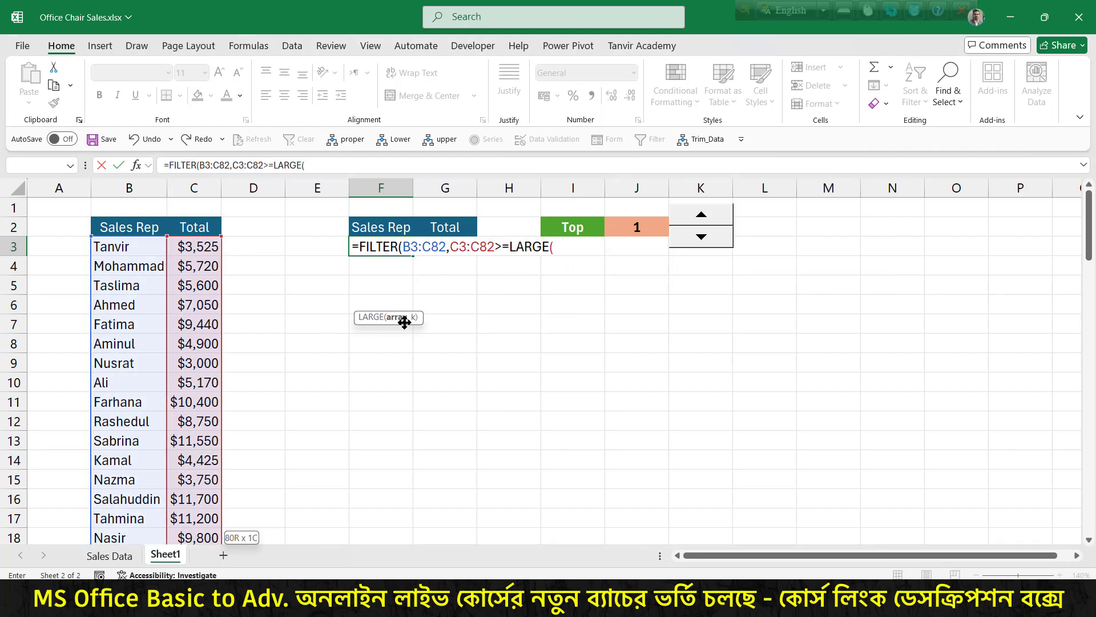
drag(429, 317, 597, 276)
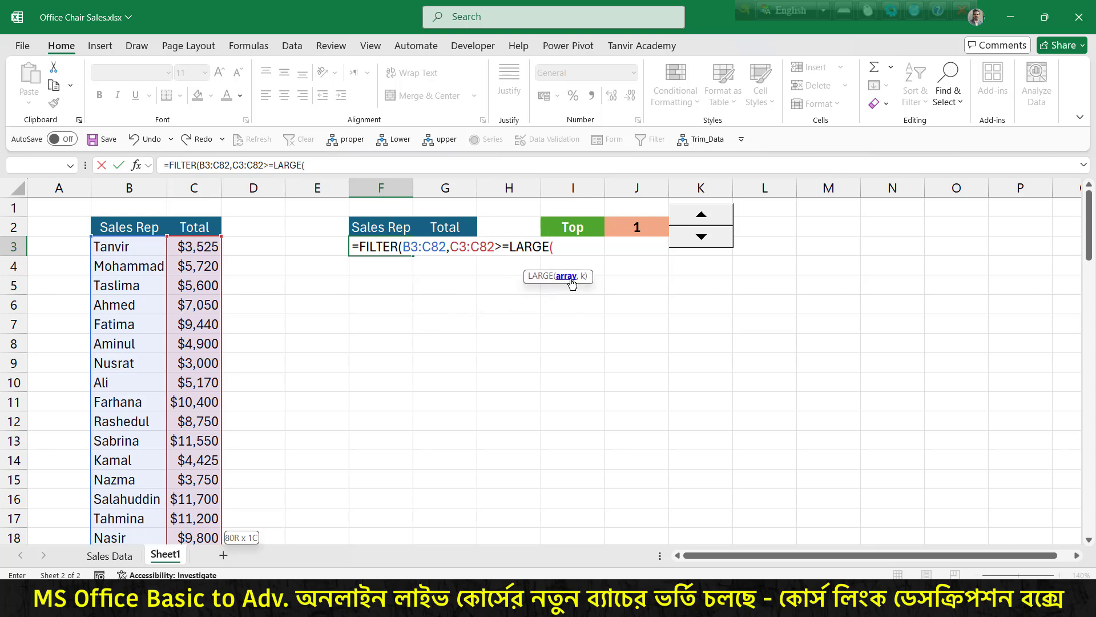
click(194, 247)
key(ctrl+shift+Down)
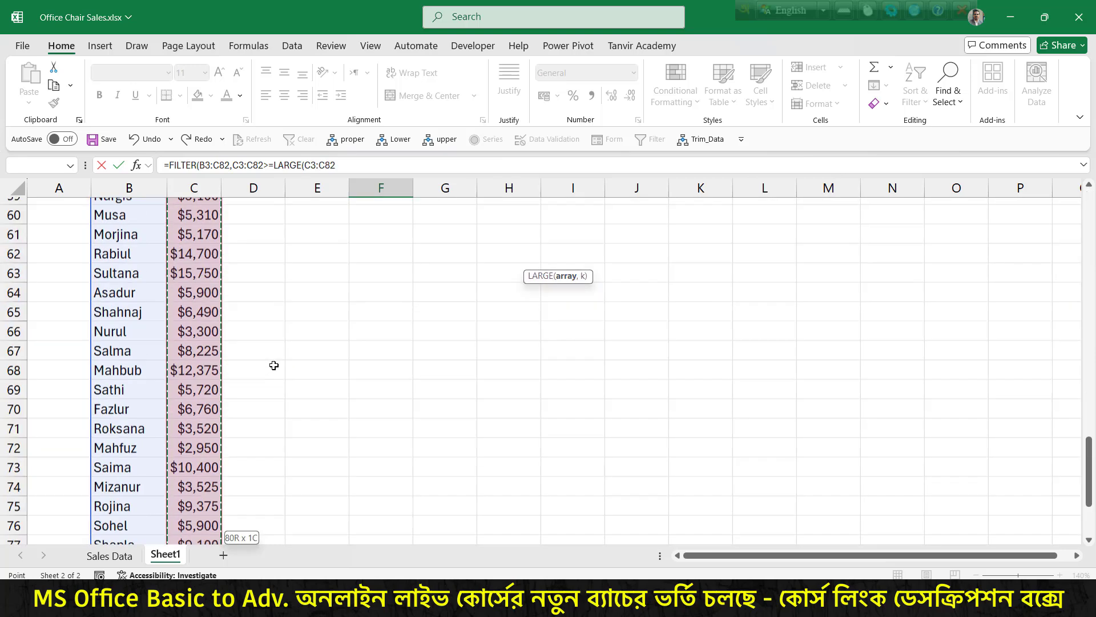
key(ctrl+BackSpace)
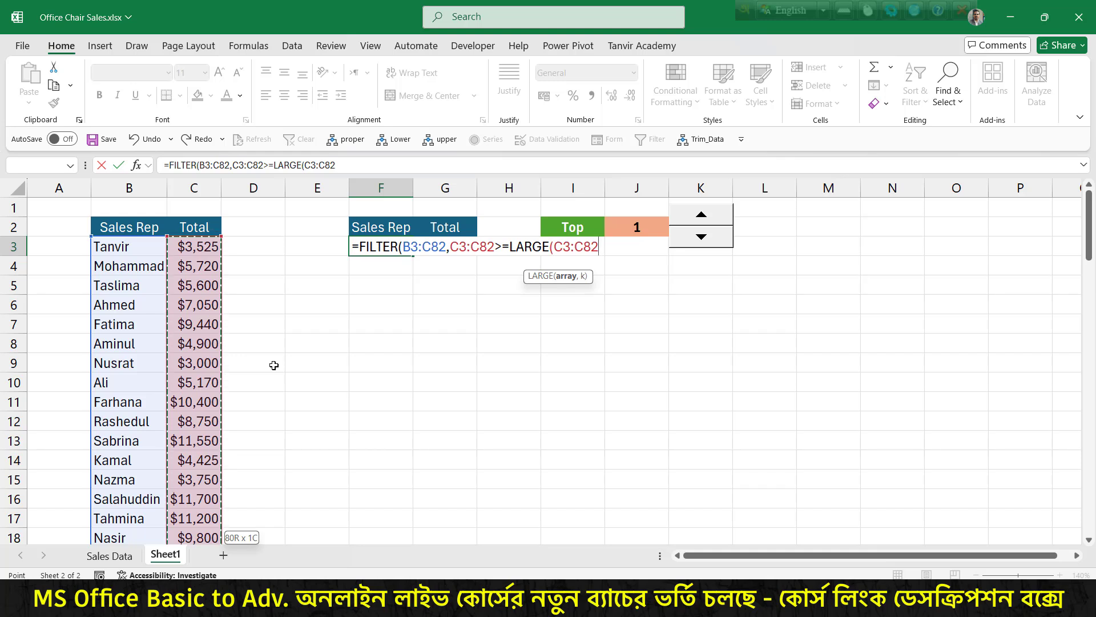
text(,)
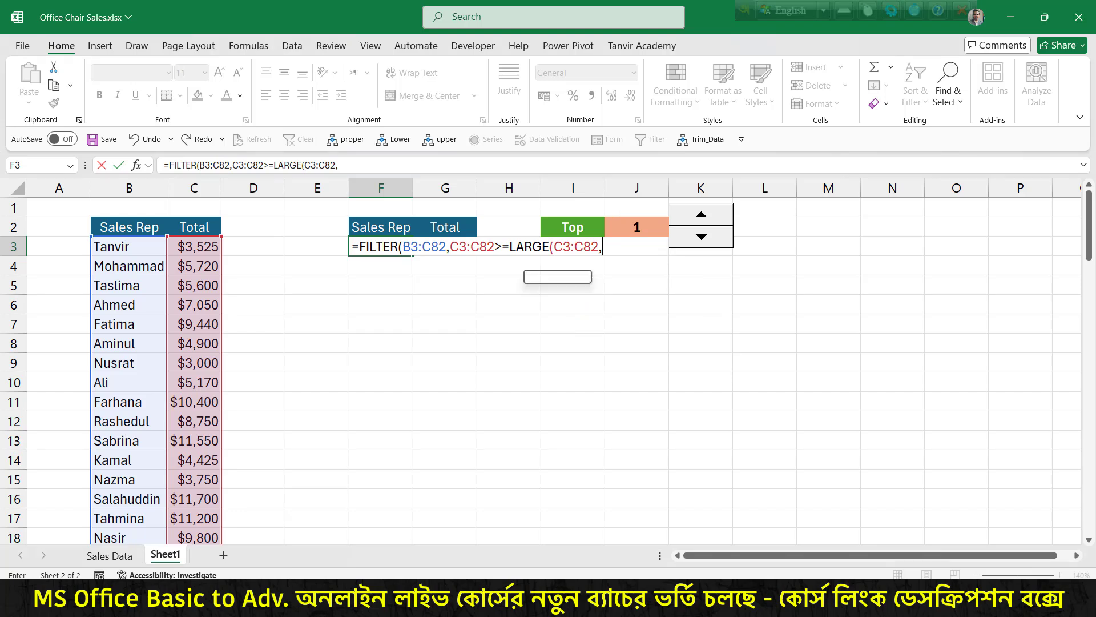
Use J2 as the LARGE function's k argument and complete the FILTER formula in F3.
click(637, 226)
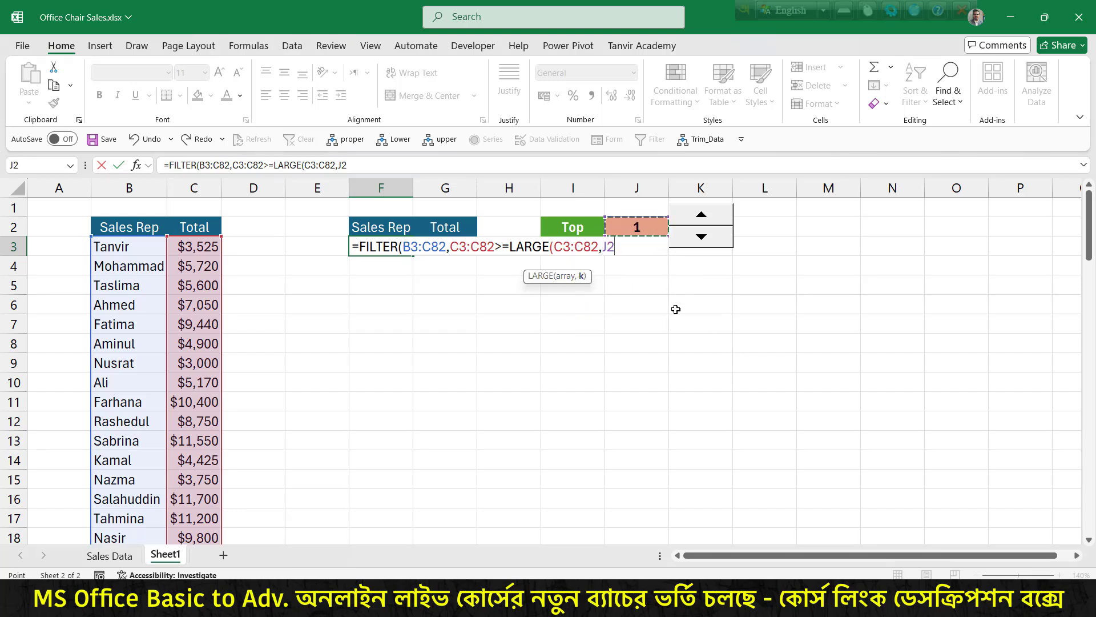
text())
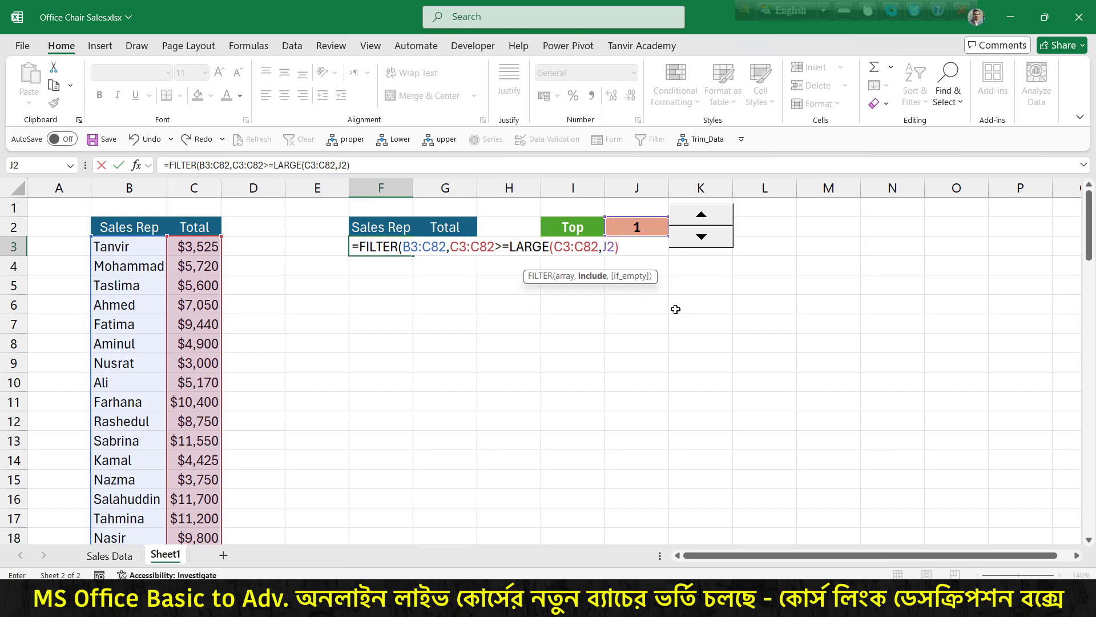
text())
key(Return)
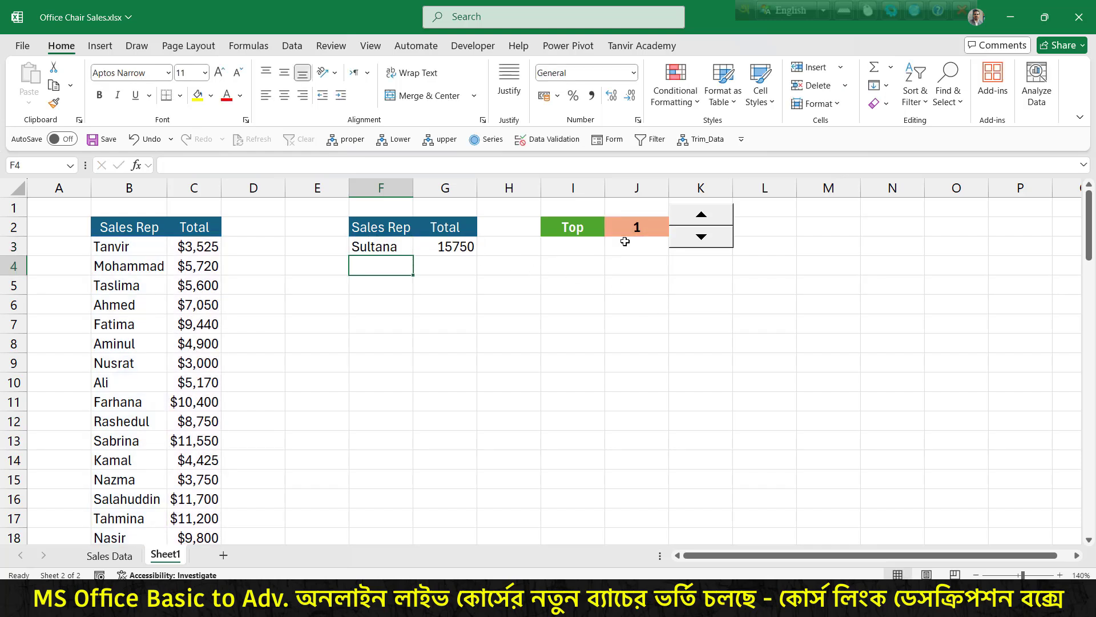
Raise the Top value in J2 to 6 with the spin control.
click(720, 222)
click(720, 222)
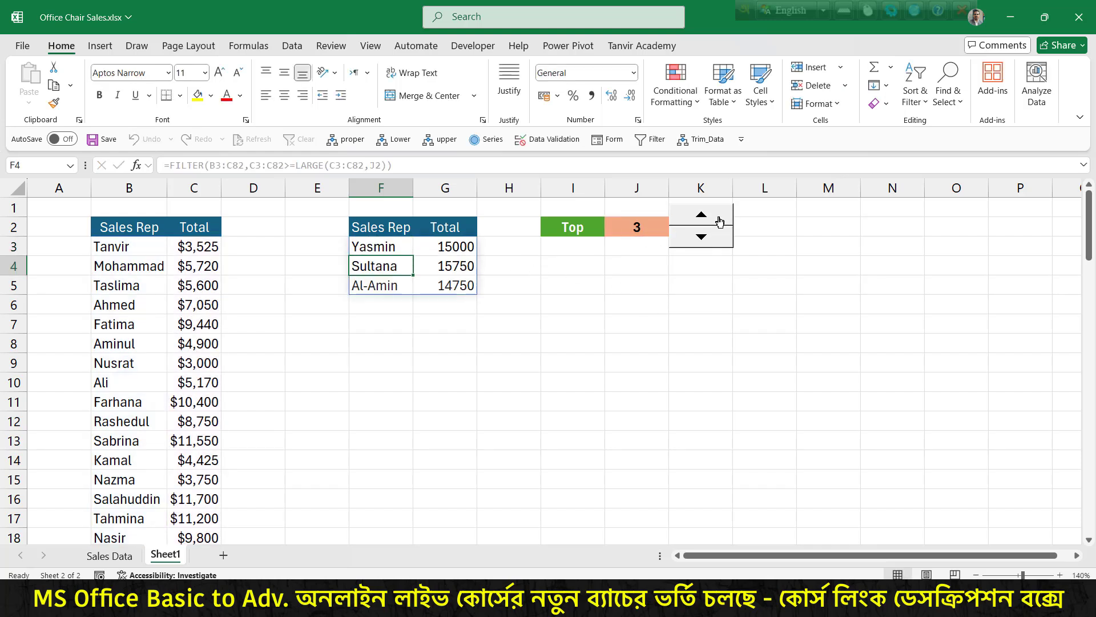
click(720, 221)
click(719, 221)
click(720, 222)
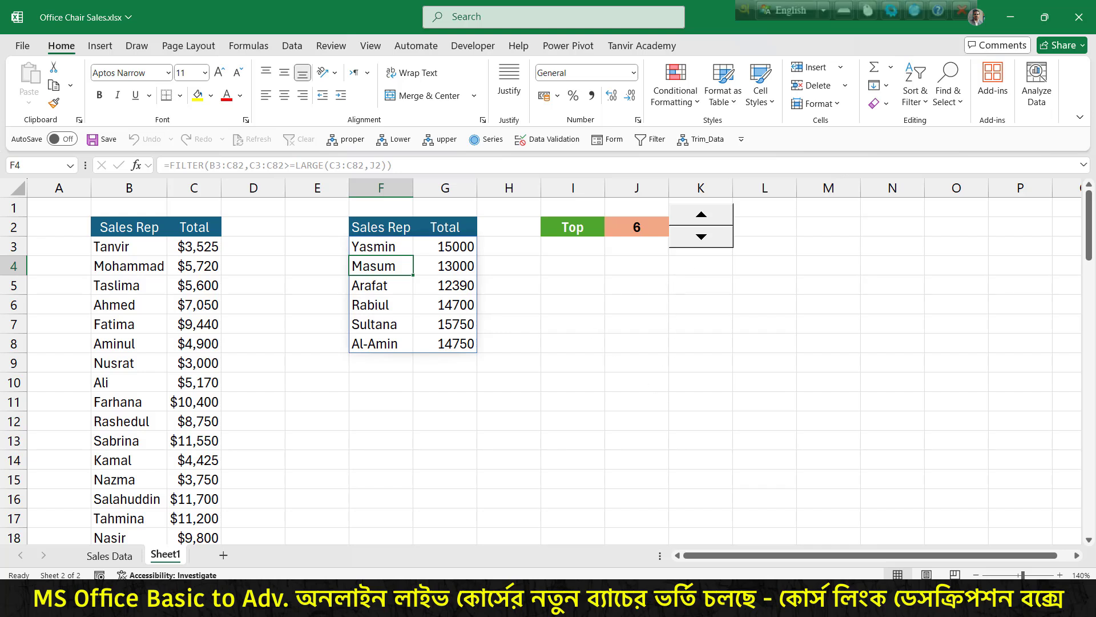
drag(476, 305, 532, 373)
key(Escape)
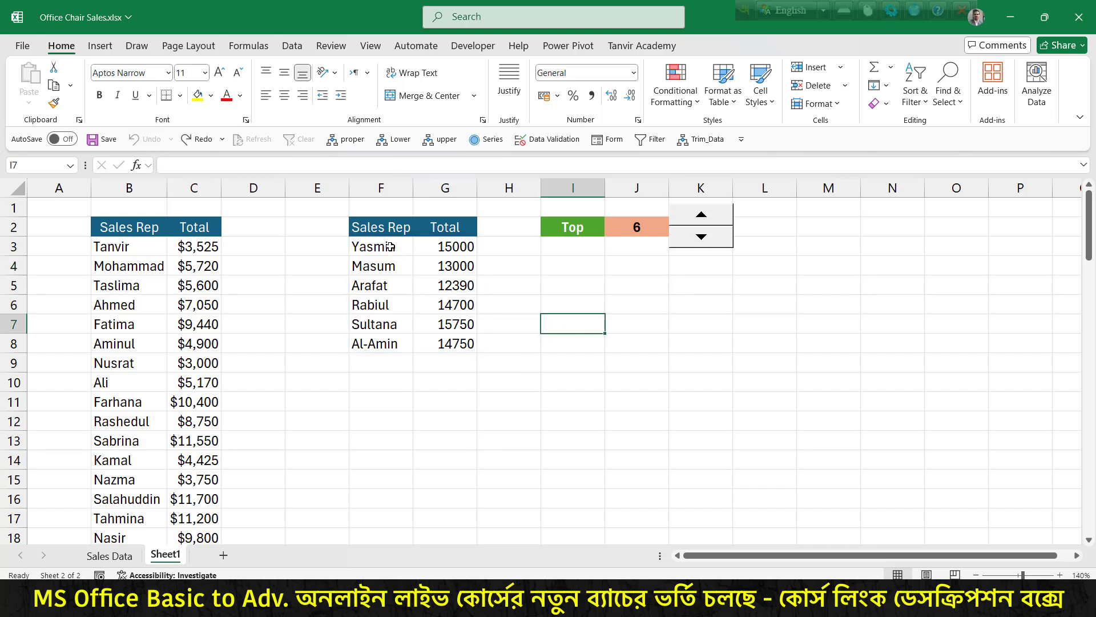
Insert a SORT function before FILTER in the F3 formula, using the whole FILTER expression as its array.
click(390, 247)
double_click(382, 248)
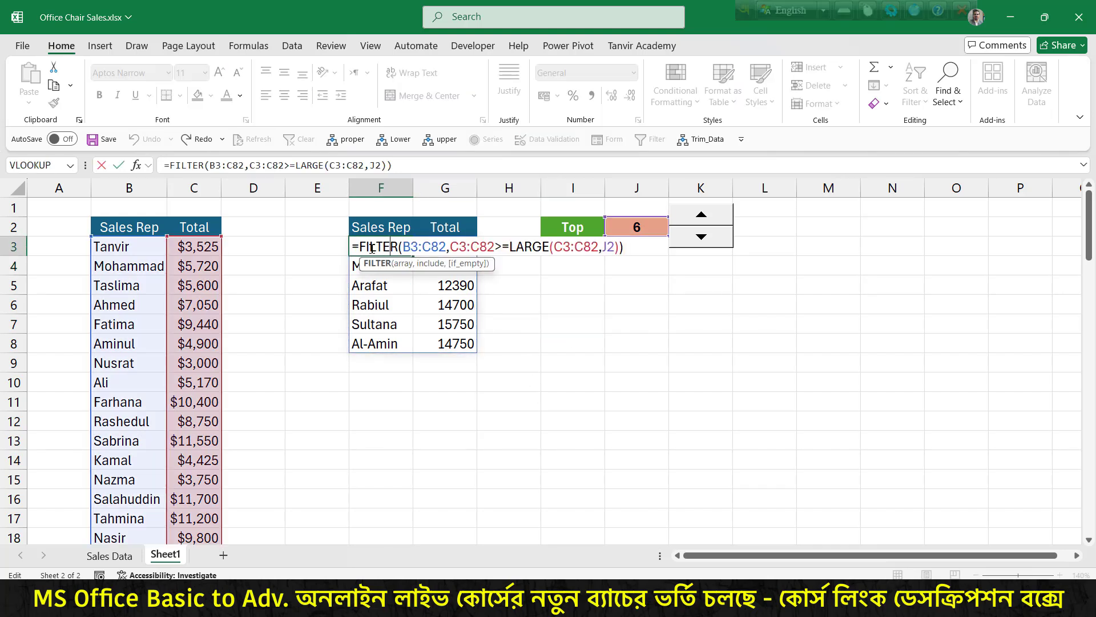
key(ctrl+2)
drag(364, 238, 399, 194)
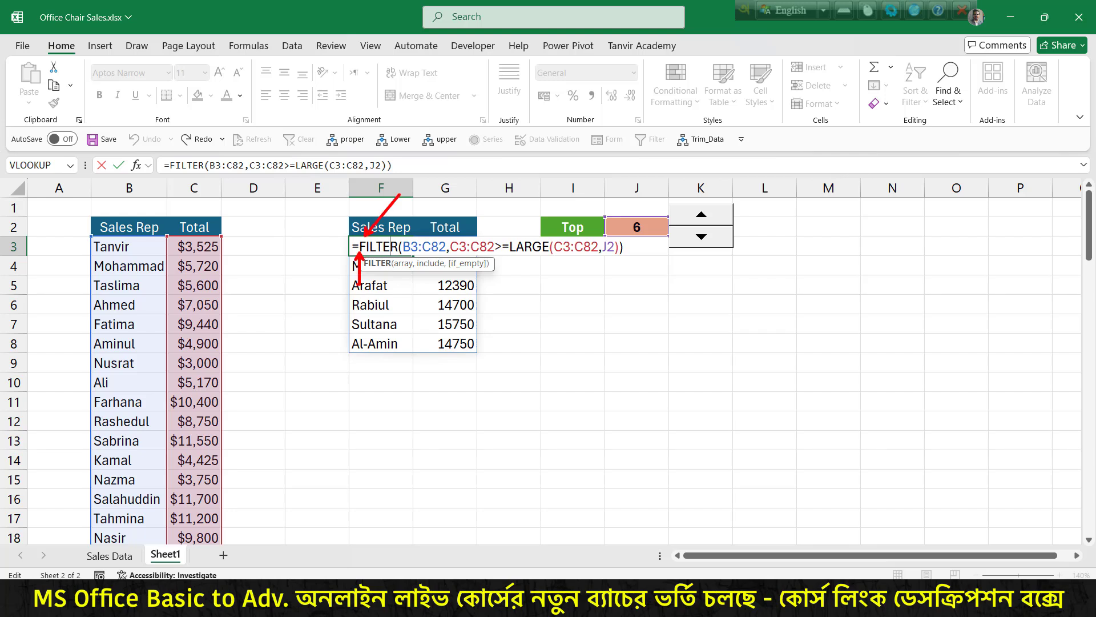
key(Escape)
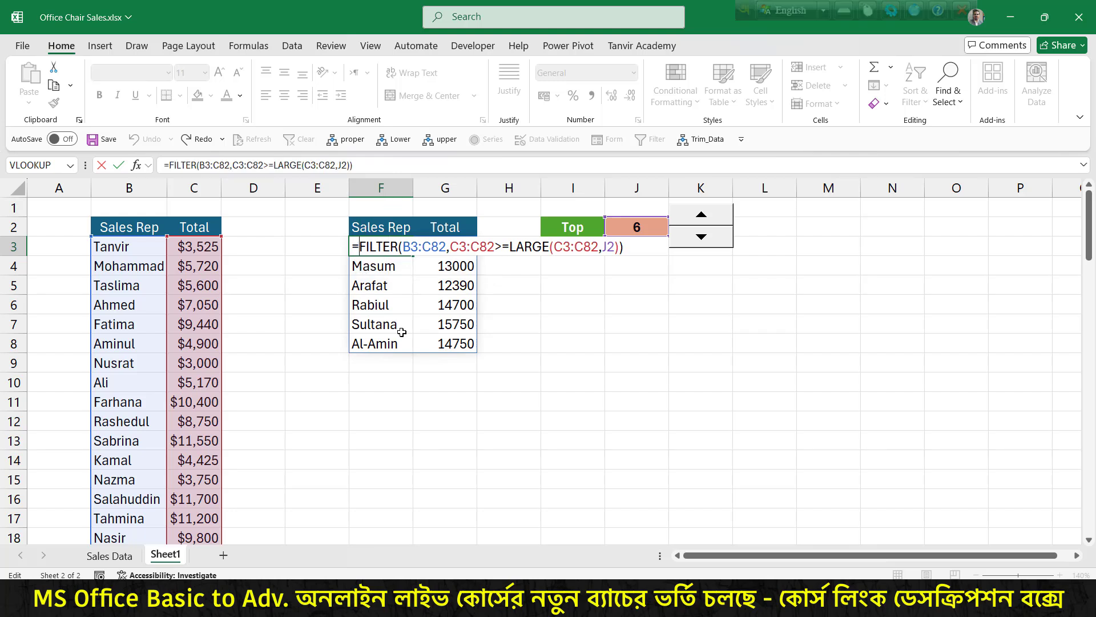
text(sort)
key(Tab)
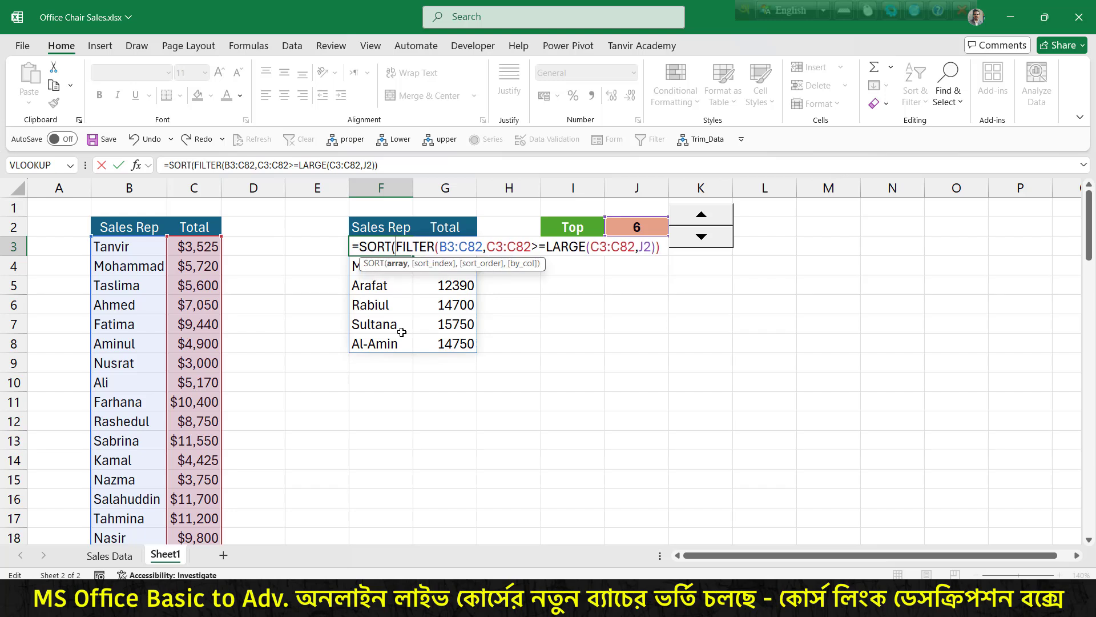
key(shift+End)
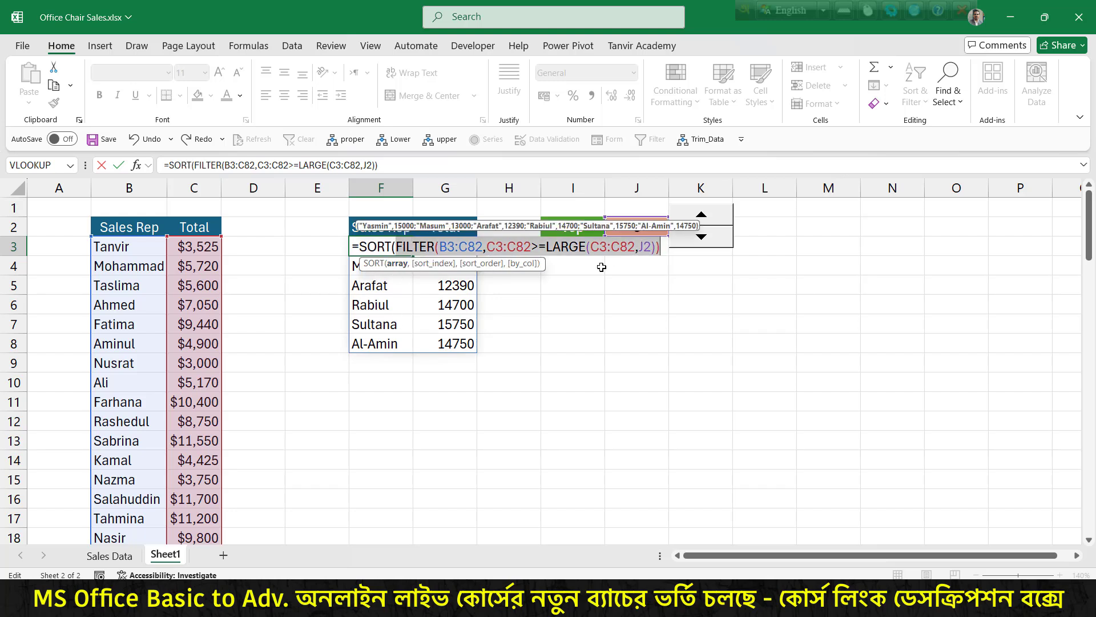
drag(507, 262, 638, 292)
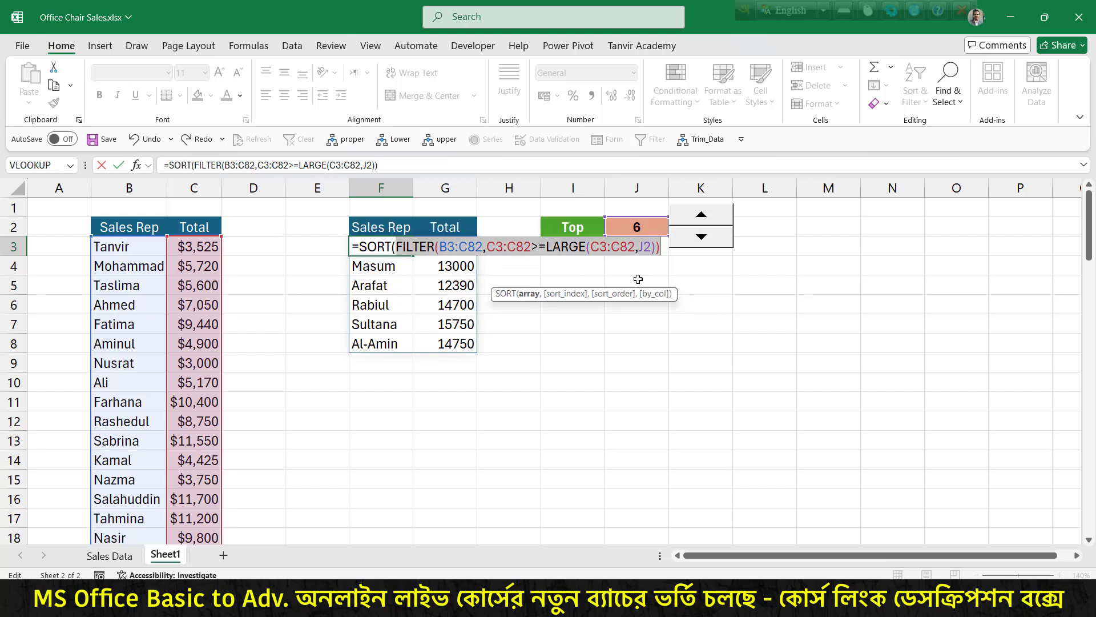
Set the SORT index to 2 and the sort order to -1 (Descending), and complete the formula.
click(661, 247)
text(,)
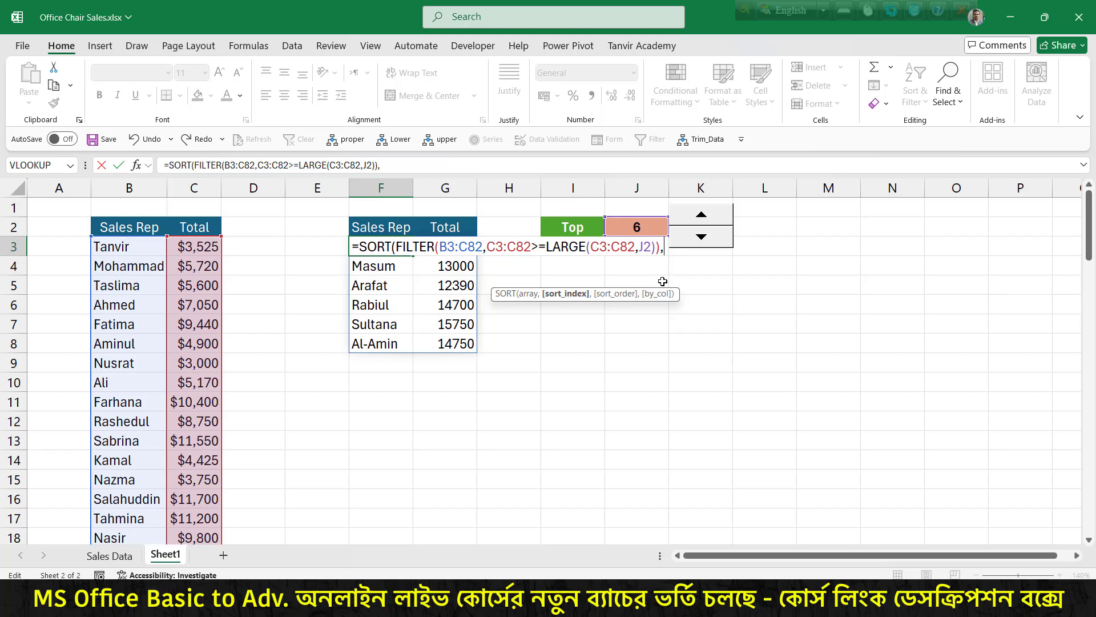
text(2,)
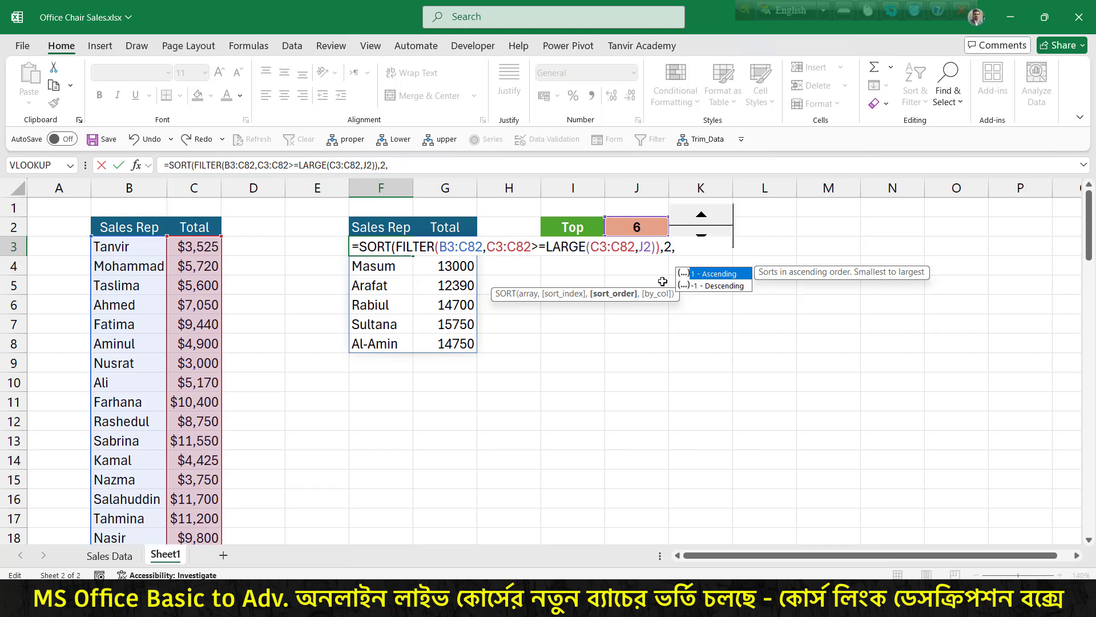
double_click(711, 286)
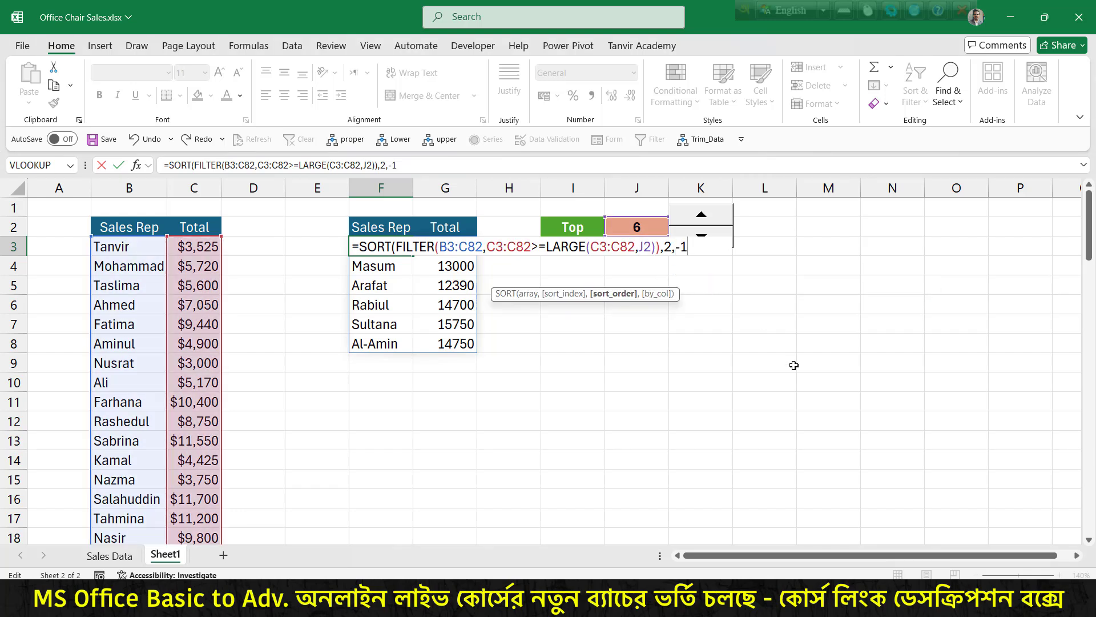
text())
key(Return)
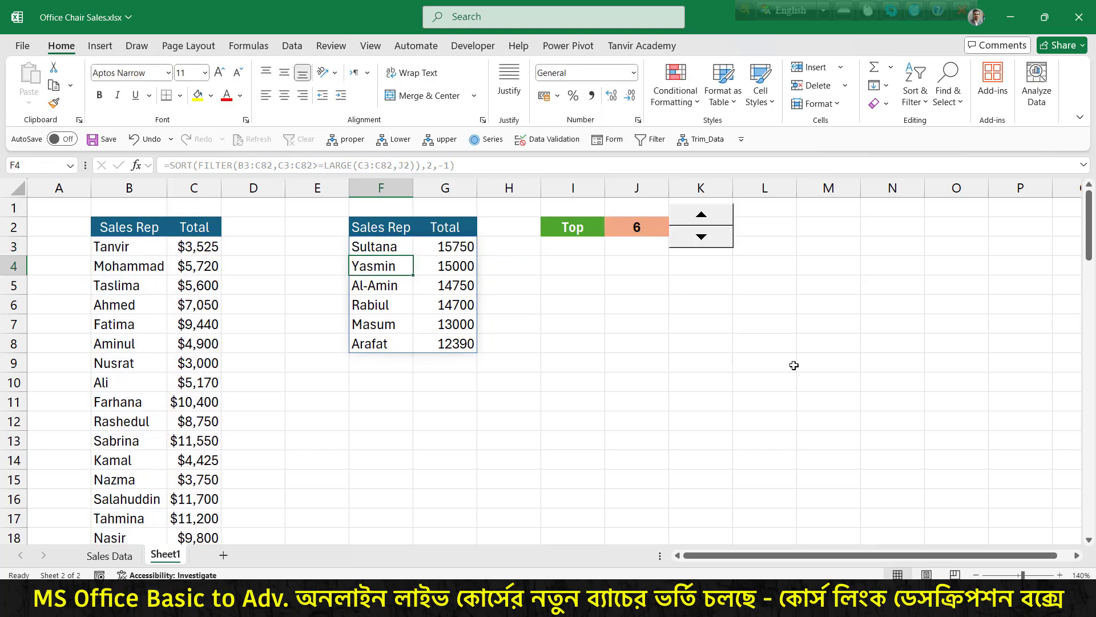
Lower the Top value in J2 to 3 and raise it to 7 with the spin control.
click(722, 243)
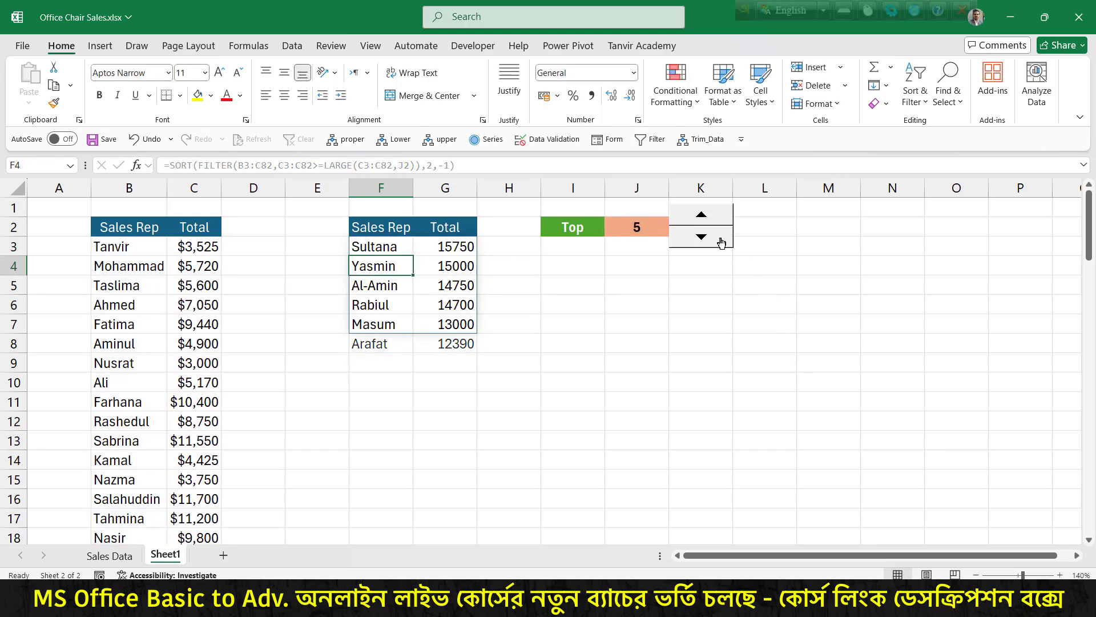
click(721, 243)
click(721, 243)
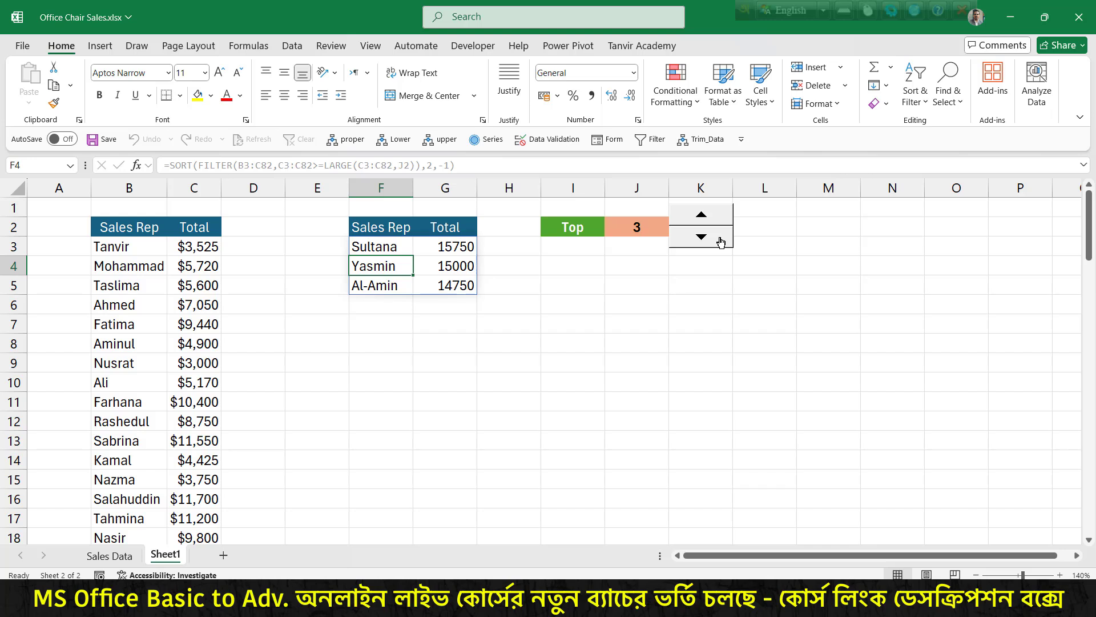
click(711, 219)
click(710, 219)
click(711, 219)
click(711, 219)
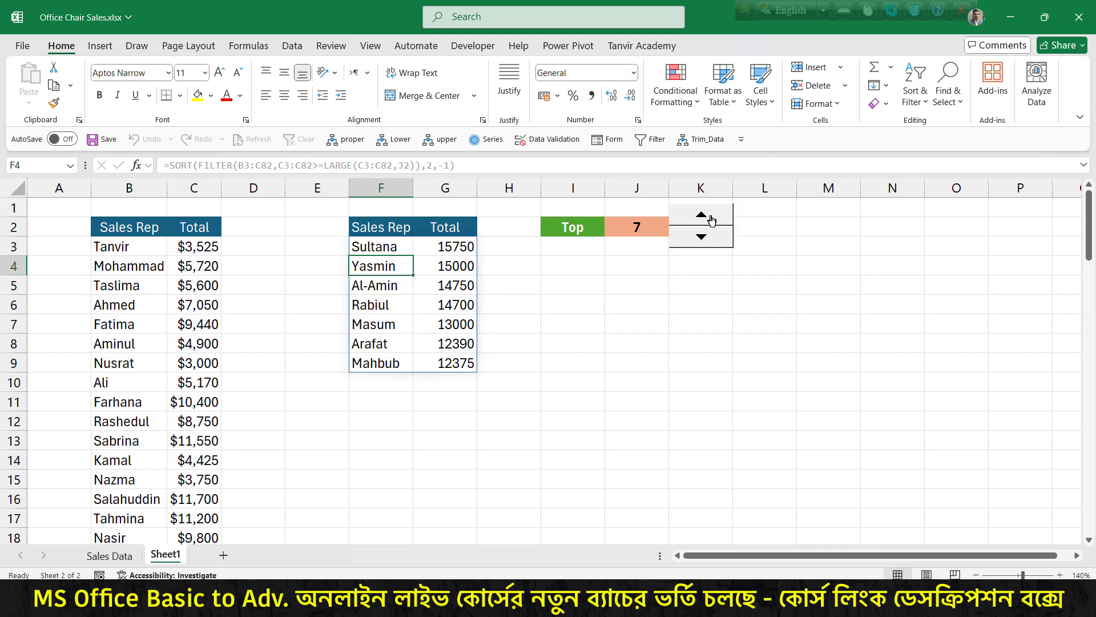
Select F3, the first cell of the sorted sales rep list.
click(392, 244)
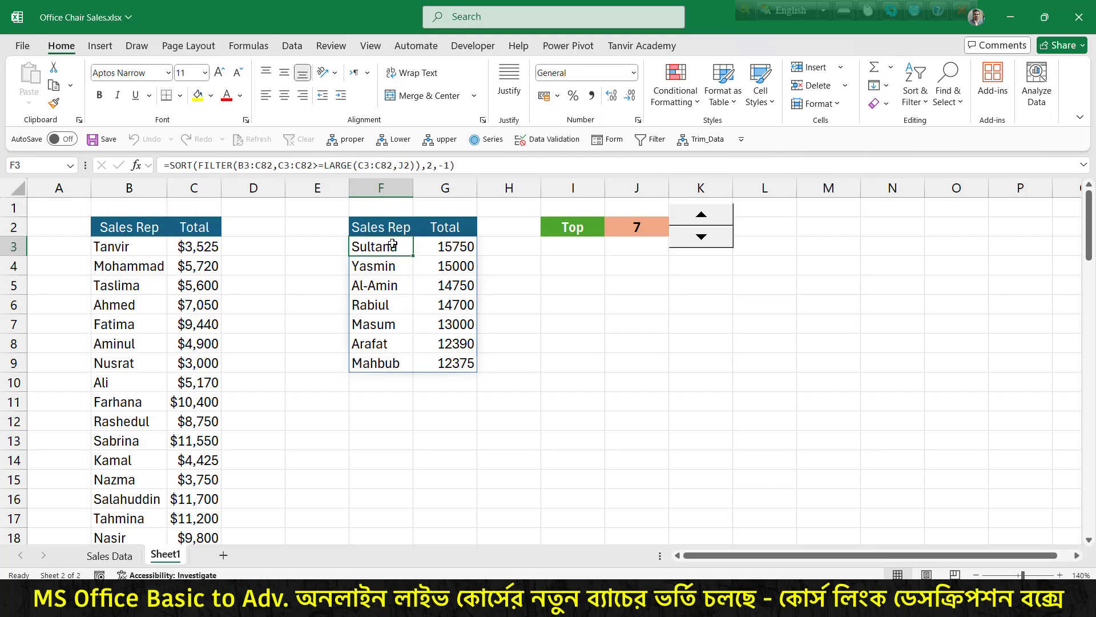